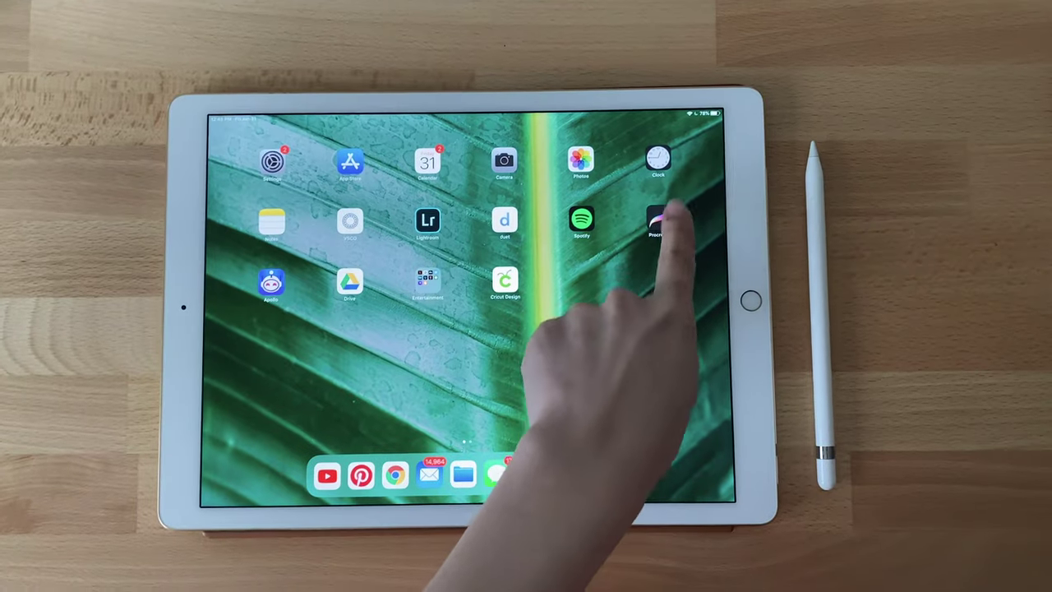
- Create a screen-size canvas and paint five yellow leaves
click(668, 205)
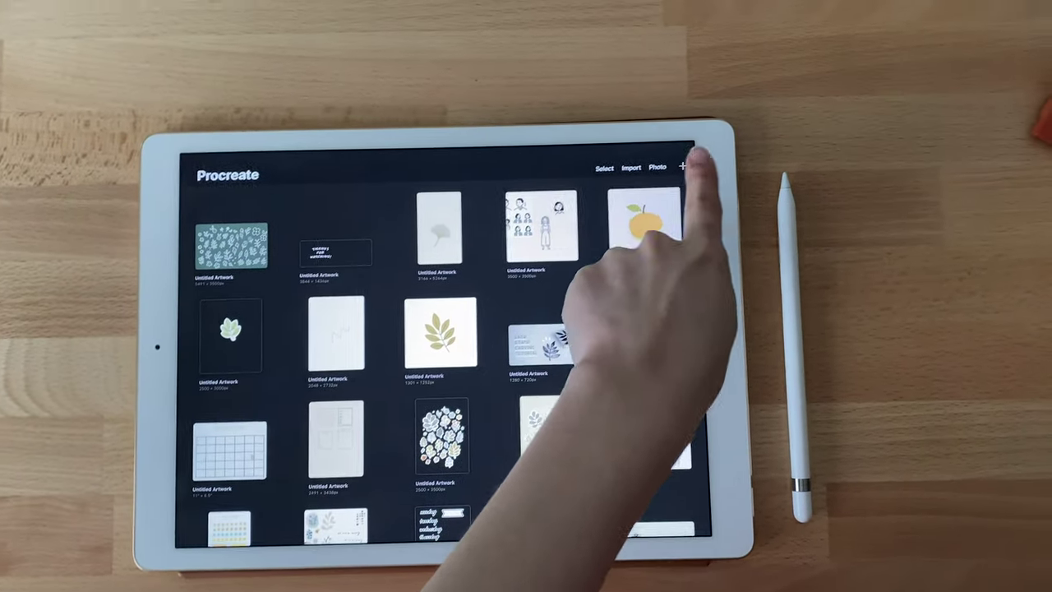
click(675, 164)
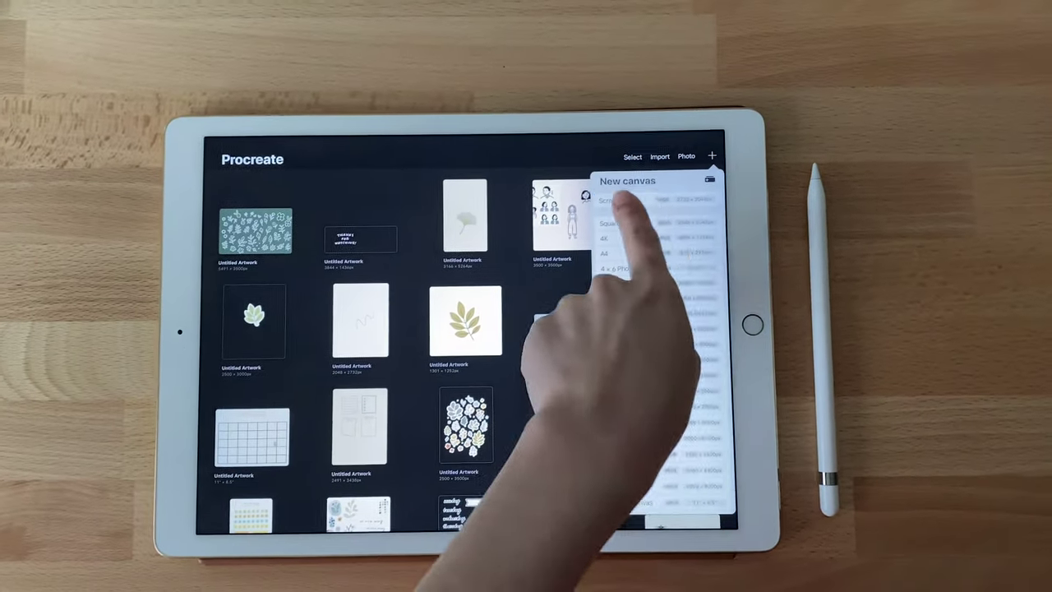
click(625, 202)
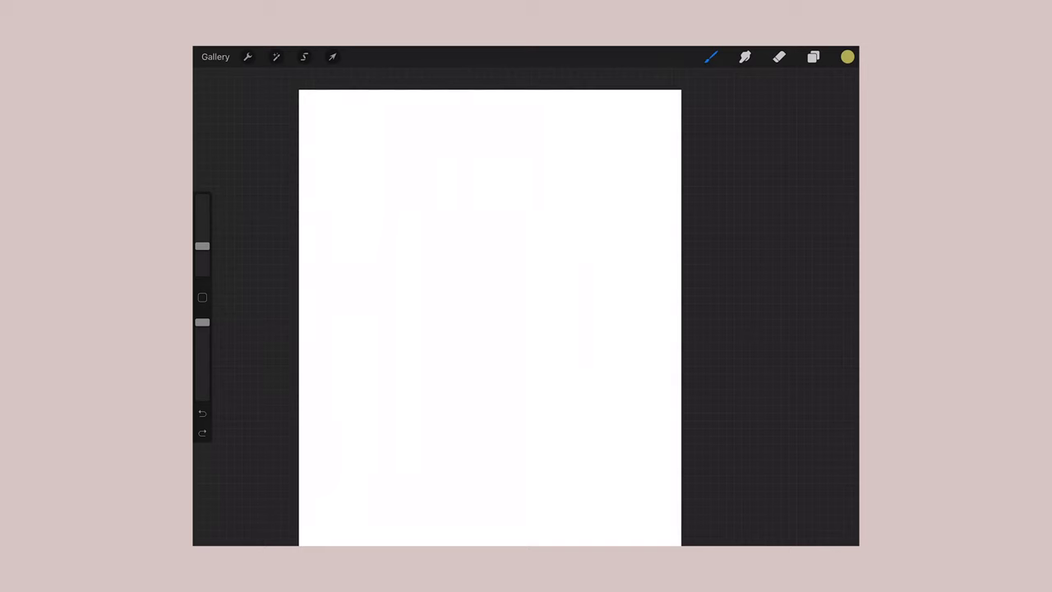
drag(360, 189, 418, 161)
drag(389, 197, 411, 172)
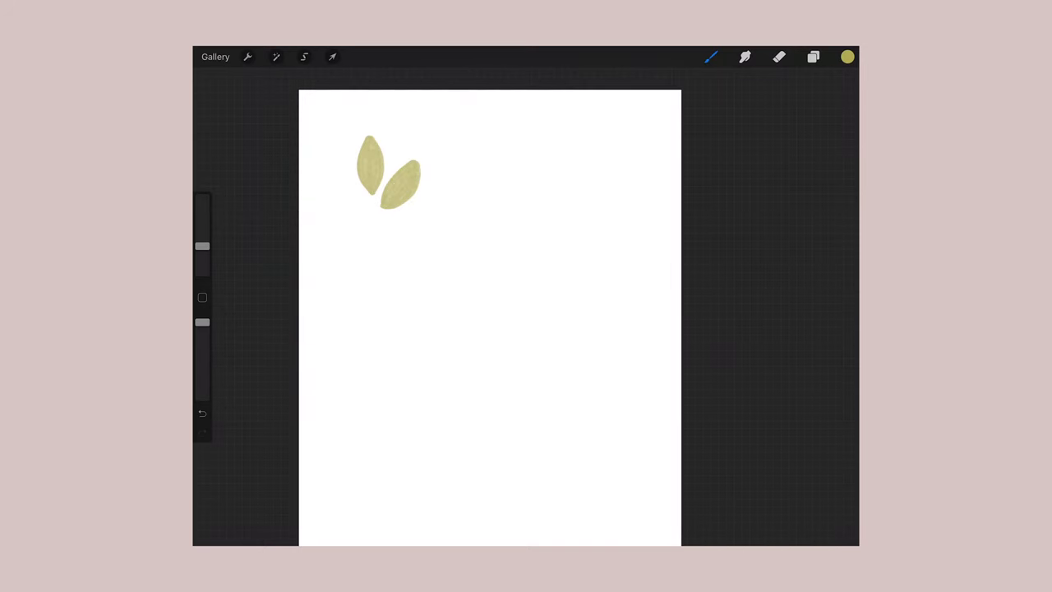
mouse_move(366, 209)
mouse_down()
mouse_move(335, 169)
mouse_move(370, 238)
mouse_move(327, 211)
mouse_move(383, 236)
mouse_move(429, 204)
mouse_up()
drag(390, 231, 419, 212)
- Trim the bottom-right and top leaf edges with an enlarged eraser
click(779, 57)
mouse_move(202, 245)
mouse_down()
mouse_move(202, 225)
mouse_move(202, 234)
mouse_up()
scroll(490, 317, up, 2)
mouse_move(395, 319)
mouse_down()
mouse_move(412, 282)
mouse_move(474, 258)
mouse_up()
drag(202, 234, 202, 226)
drag(381, 151, 387, 161)
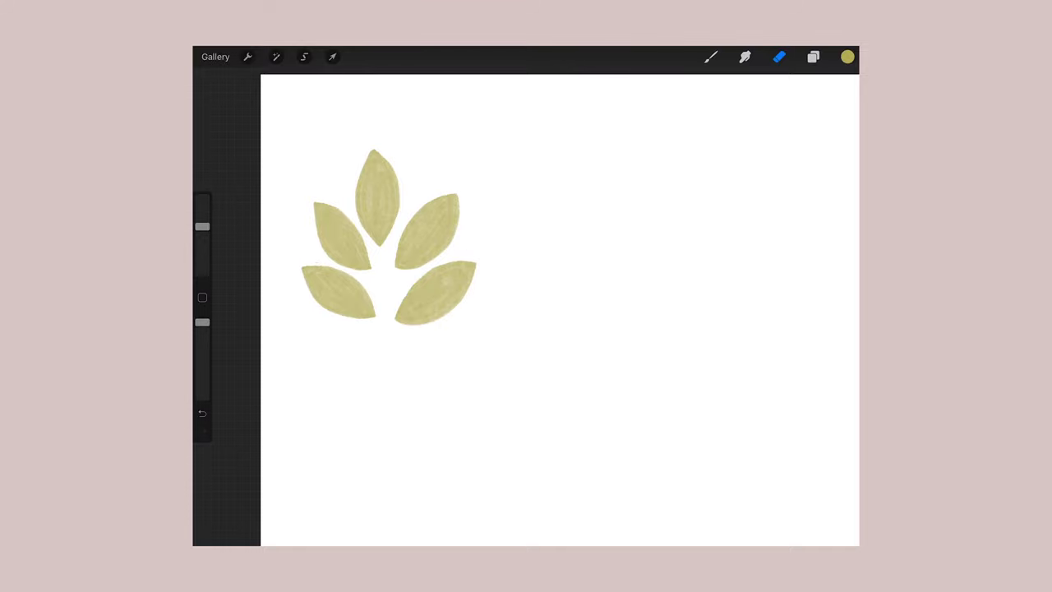
- Ink a black stem through the leaves, redrawn shorter, and add vein lines
click(710, 57)
scroll(743, 329, down, 3)
click(744, 241)
click(711, 57)
drag(376, 189, 390, 381)
scroll(526, 312, down, 2)
key(ctrl+z)
drag(377, 189, 395, 359)
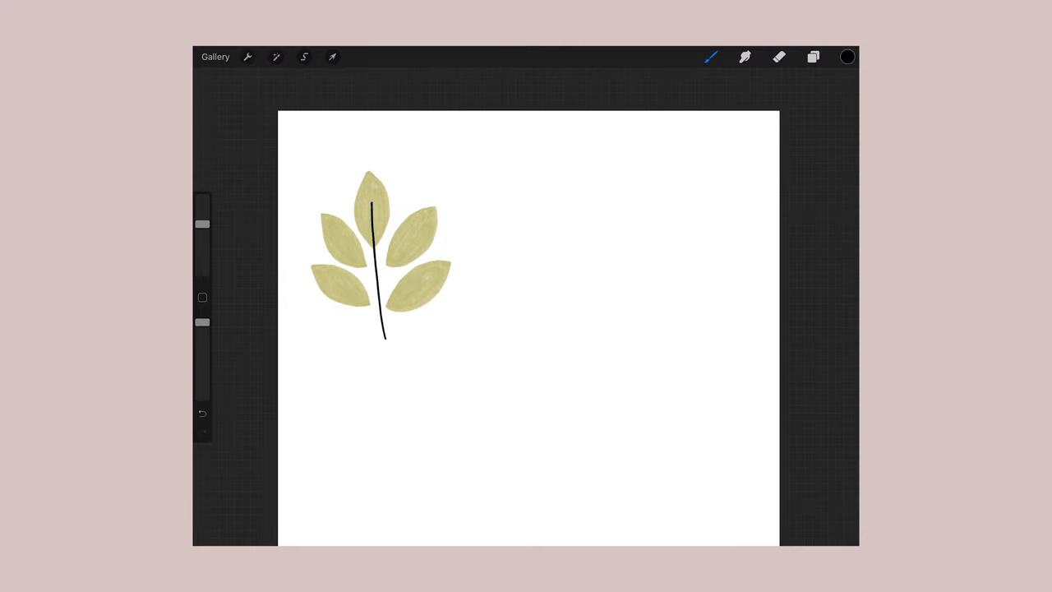
drag(375, 270, 338, 236)
mouse_move(379, 309)
mouse_down()
mouse_move(331, 277)
mouse_move(417, 230)
mouse_move(425, 277)
mouse_move(488, 329)
mouse_up()
- Centre the sprig on the canvas and hide the background colour layer
click(332, 57)
click(332, 57)
click(813, 56)
click(839, 154)
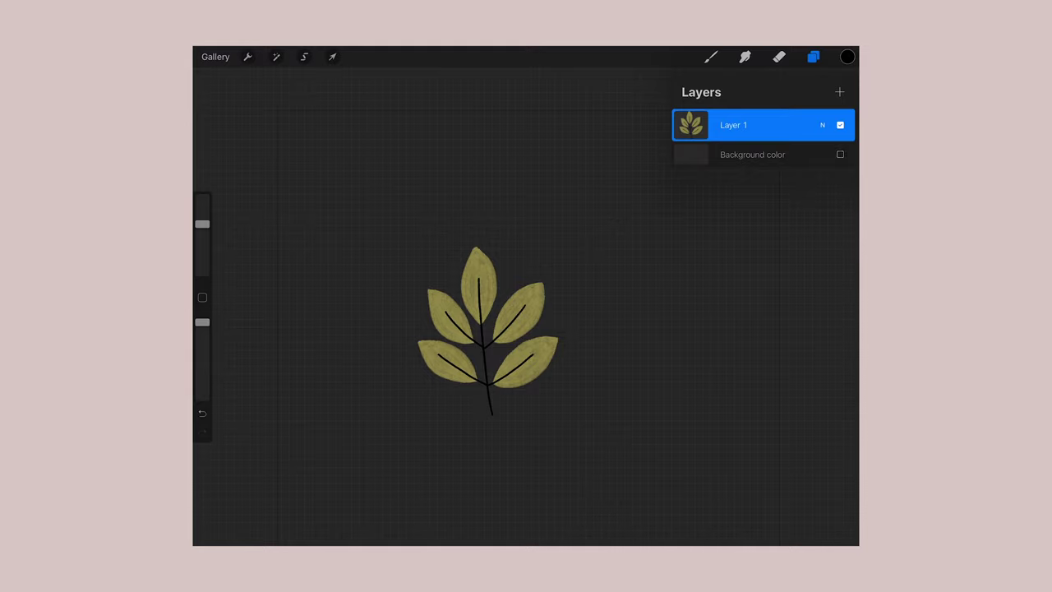
- Set the paint colour to white, choose a border brush and enlarge its size
click(812, 56)
click(847, 57)
click(711, 57)
scroll(748, 329, down, 2)
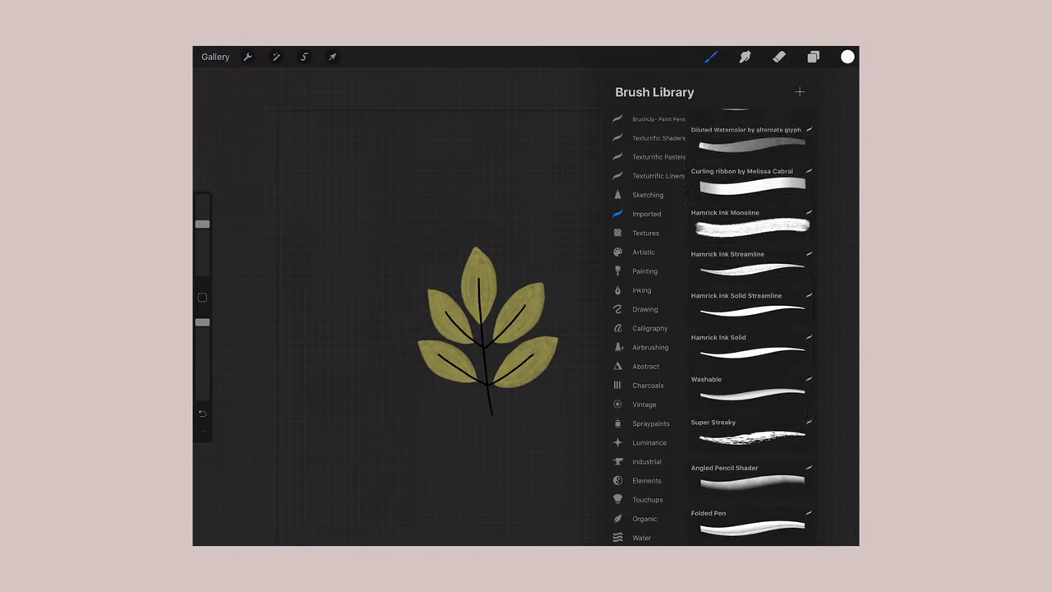
scroll(748, 329, down, 3)
click(750, 394)
click(749, 435)
click(711, 57)
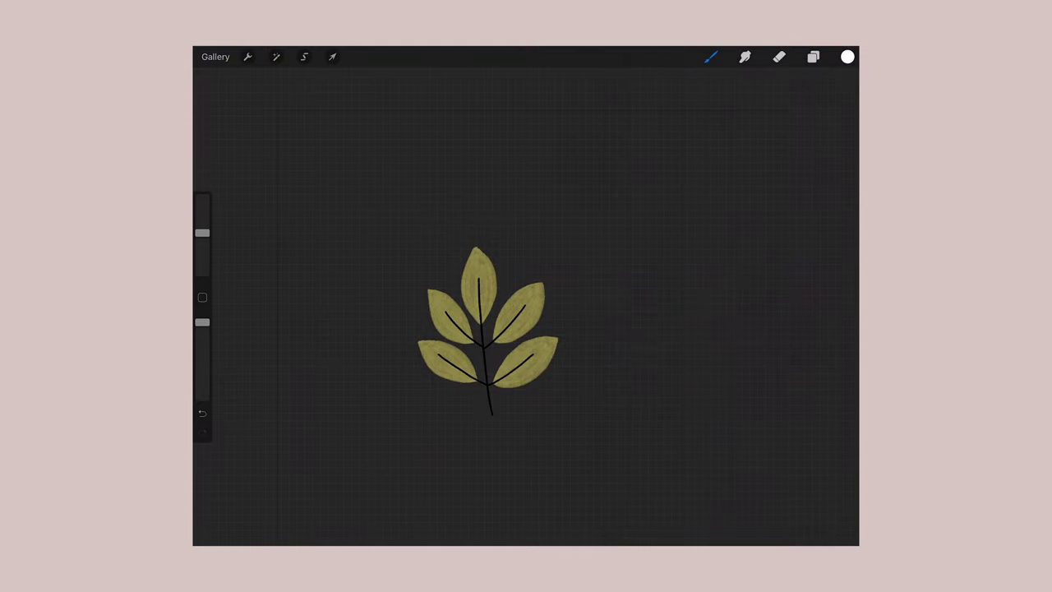
drag(556, 201, 618, 244)
key(ctrl+z)
drag(202, 232, 202, 210)
- Paint a thick white outline around the leaves and stem on a new layer
click(812, 56)
click(838, 92)
click(813, 57)
mouse_move(475, 243)
mouse_down()
mouse_move(490, 261)
mouse_move(491, 345)
mouse_move(423, 287)
mouse_move(493, 388)
mouse_move(452, 320)
mouse_move(501, 308)
mouse_move(550, 361)
mouse_up()
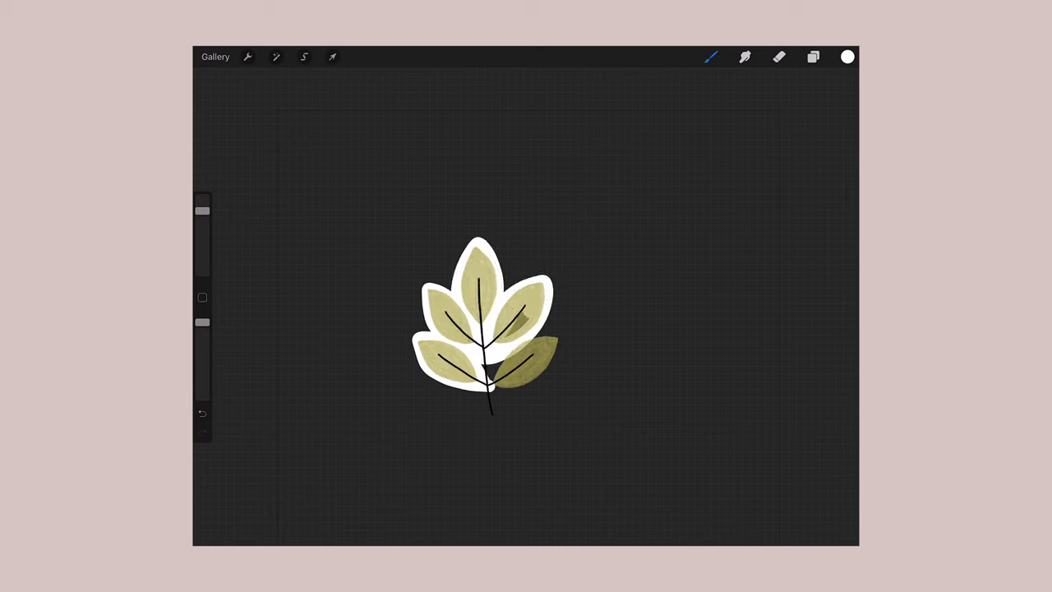
mouse_move(501, 395)
mouse_down()
mouse_move(567, 333)
mouse_move(496, 423)
mouse_move(410, 345)
mouse_move(464, 392)
mouse_up()
mouse_move(433, 279)
mouse_down()
mouse_move(419, 327)
mouse_move(505, 275)
mouse_move(559, 328)
mouse_move(493, 428)
mouse_up()
scroll(488, 331, down, 2)
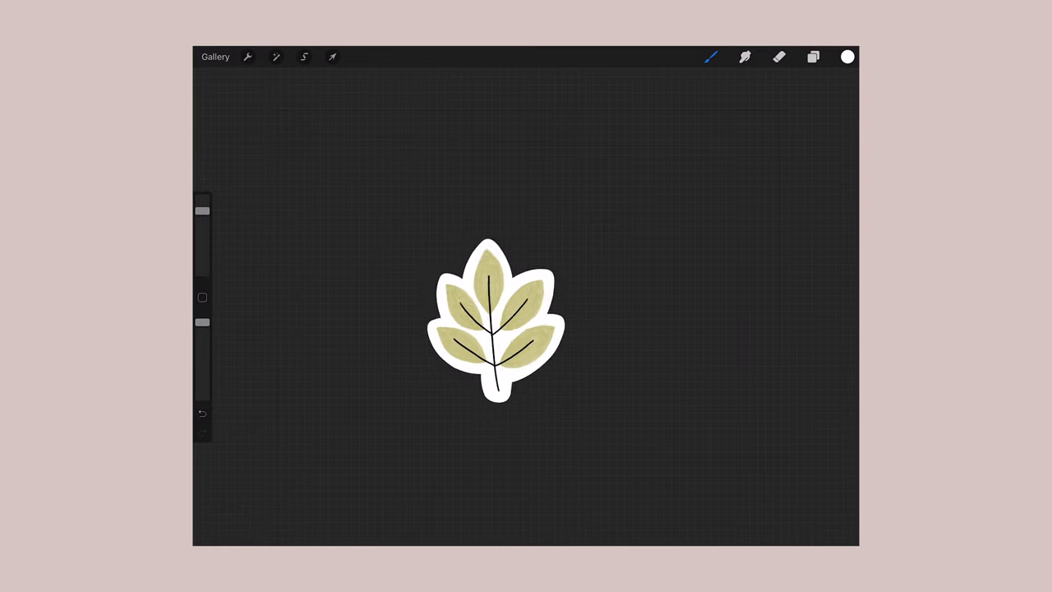
- Group Layer 1 and Layer 2 together
click(813, 56)
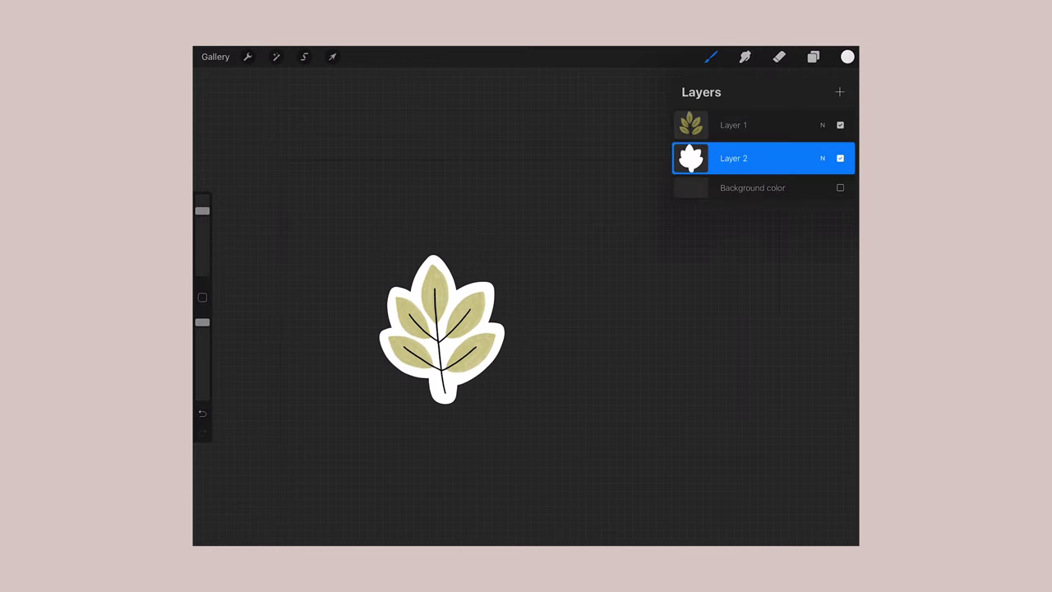
drag(698, 125, 764, 125)
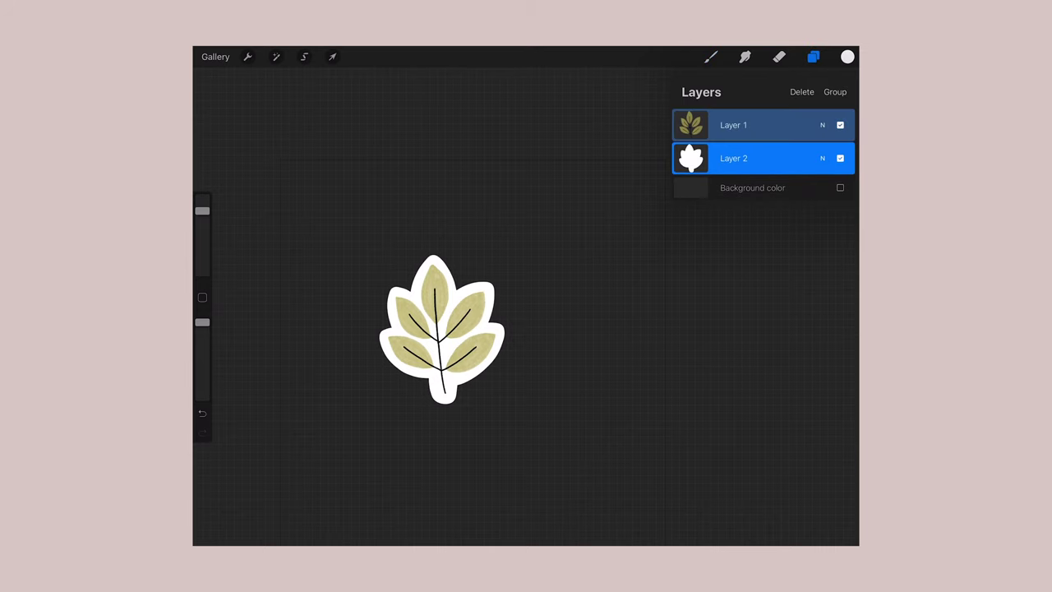
click(835, 91)
click(740, 119)
- Move the grouped sticker down and right and rotate it slightly counter-clockwise
click(331, 57)
drag(441, 329, 490, 368)
click(711, 57)
click(332, 57)
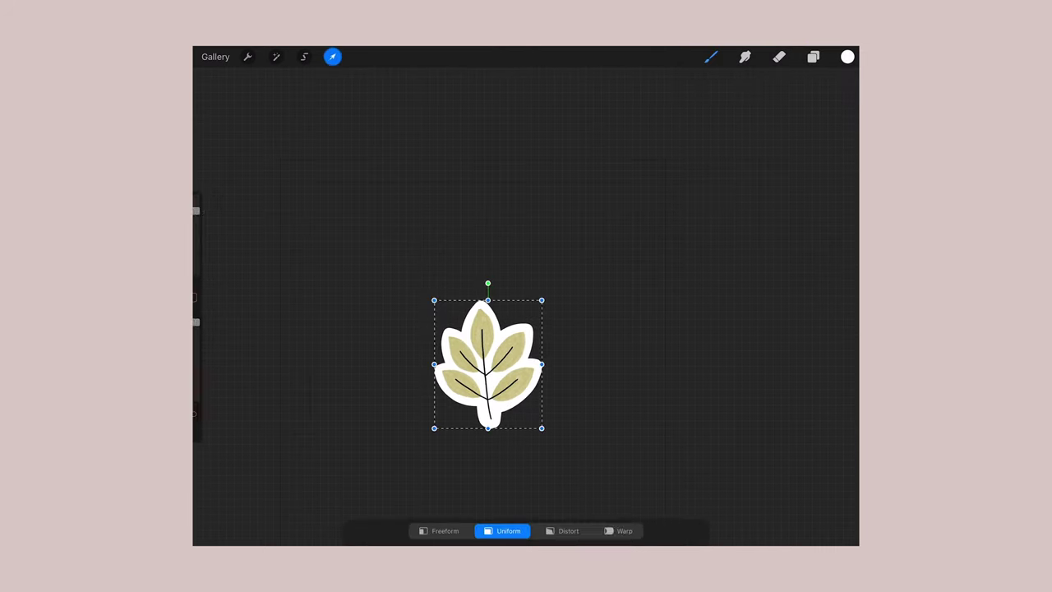
drag(486, 282, 451, 267)
click(710, 56)
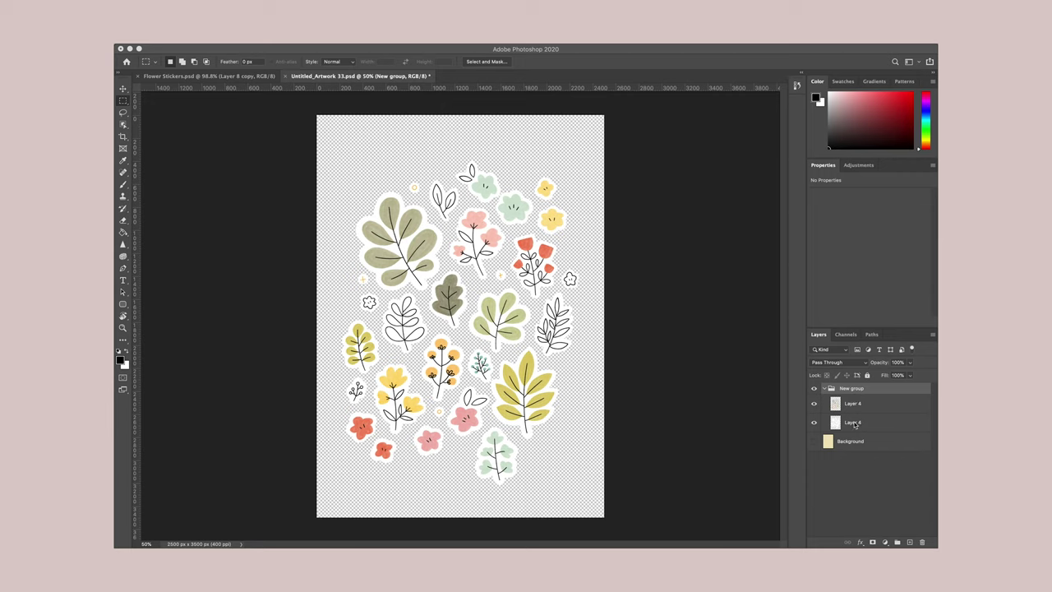
- Merge the New group and both Layer 4 rows into one layer
click(855, 424)
shift+click(861, 404)
shift+click(850, 391)
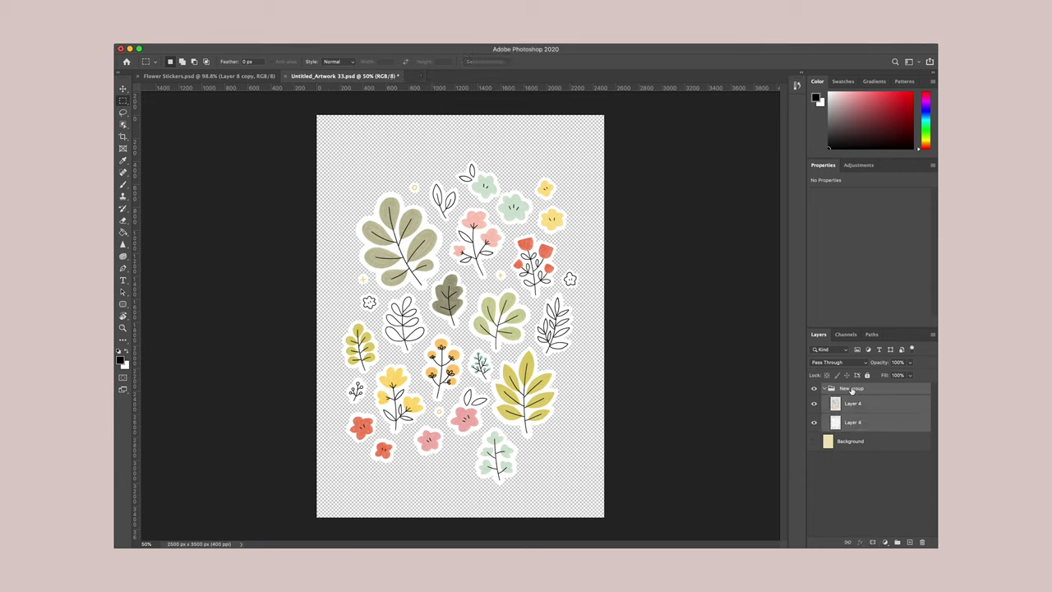
right_click(851, 391)
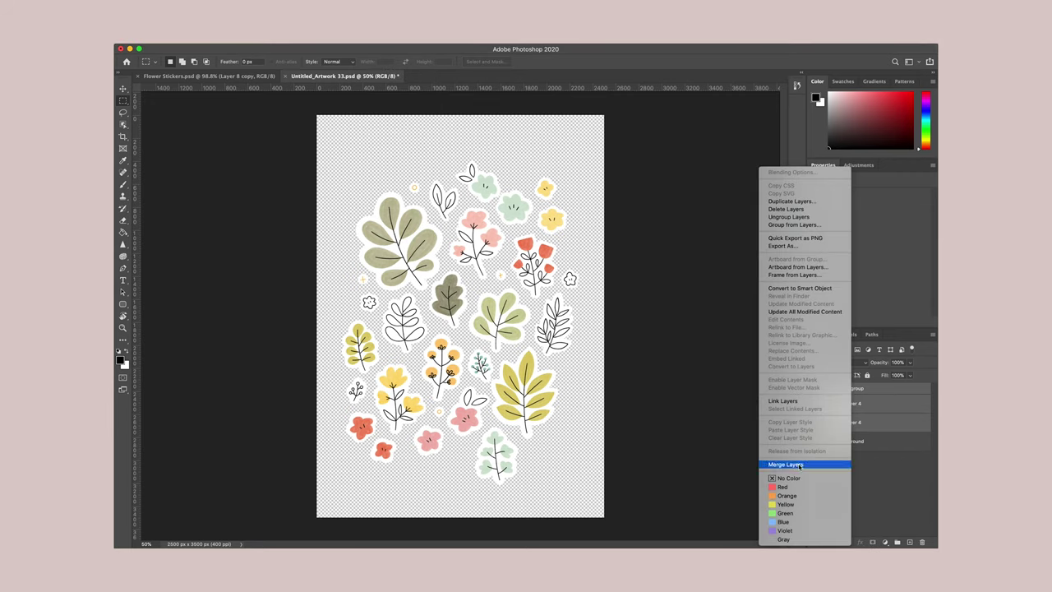
click(800, 465)
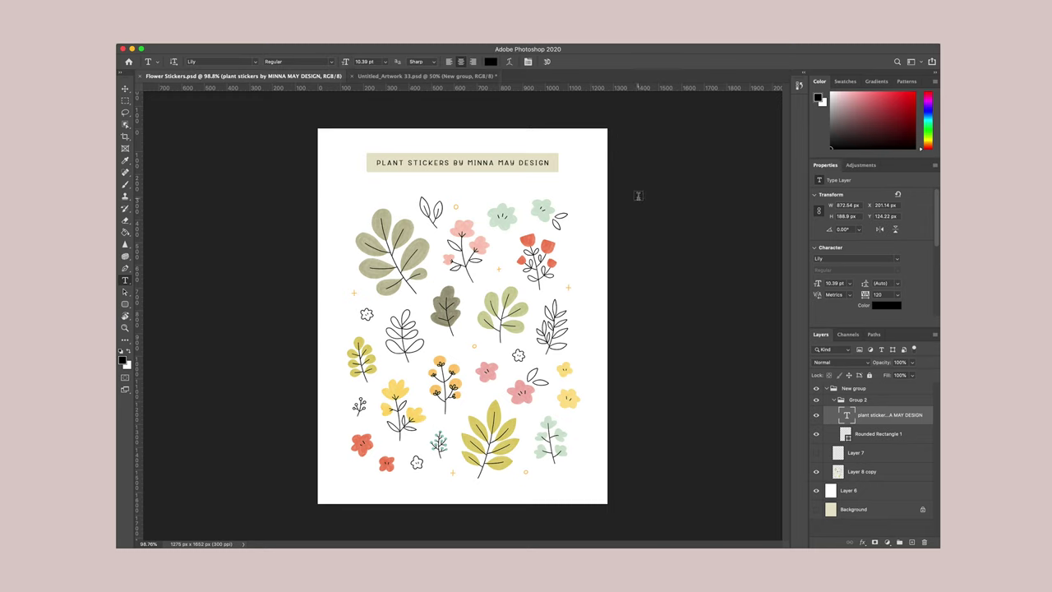
- Select Layer 8 copy in Flower Stickers and open Levels with Cmd+L
key(v)
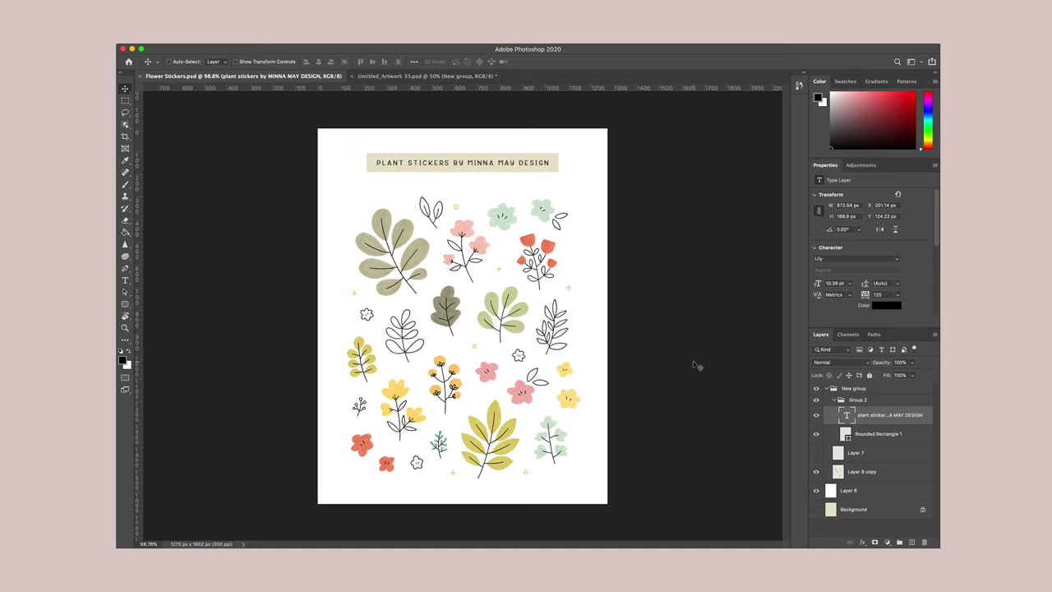
click(816, 491)
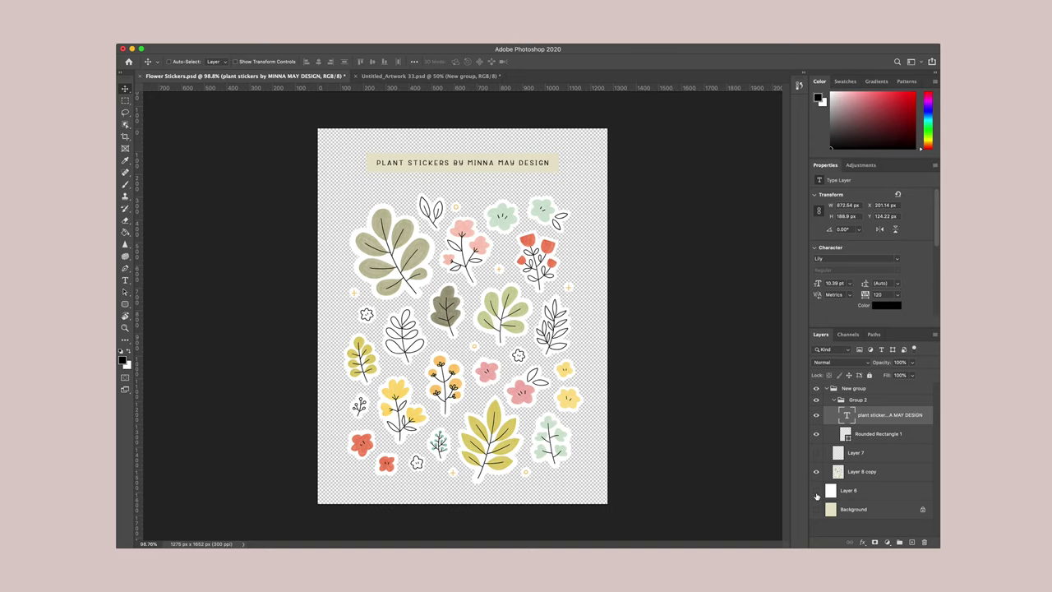
click(817, 492)
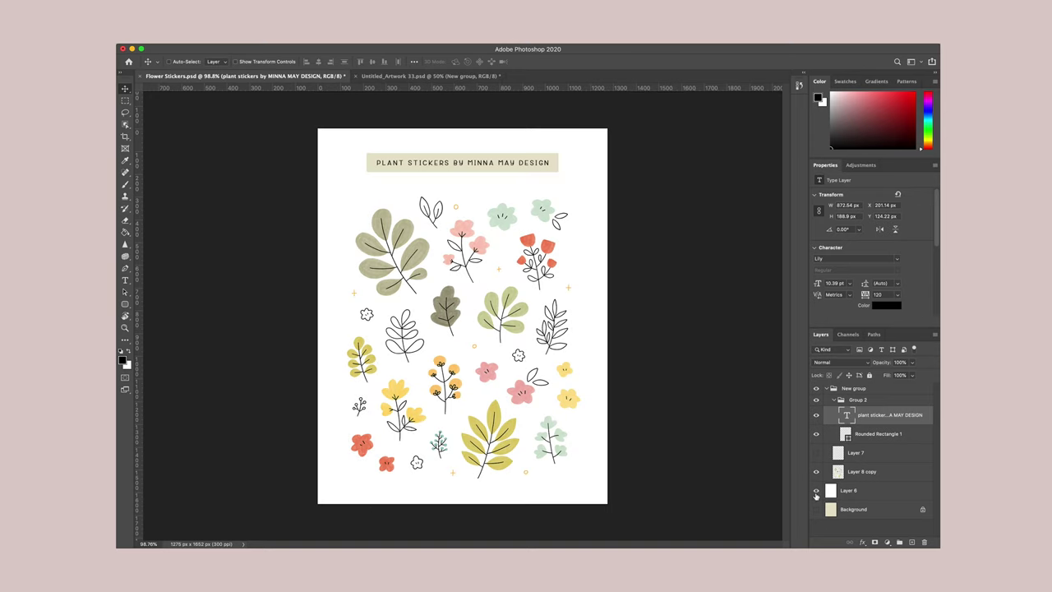
click(869, 472)
key(super+l)
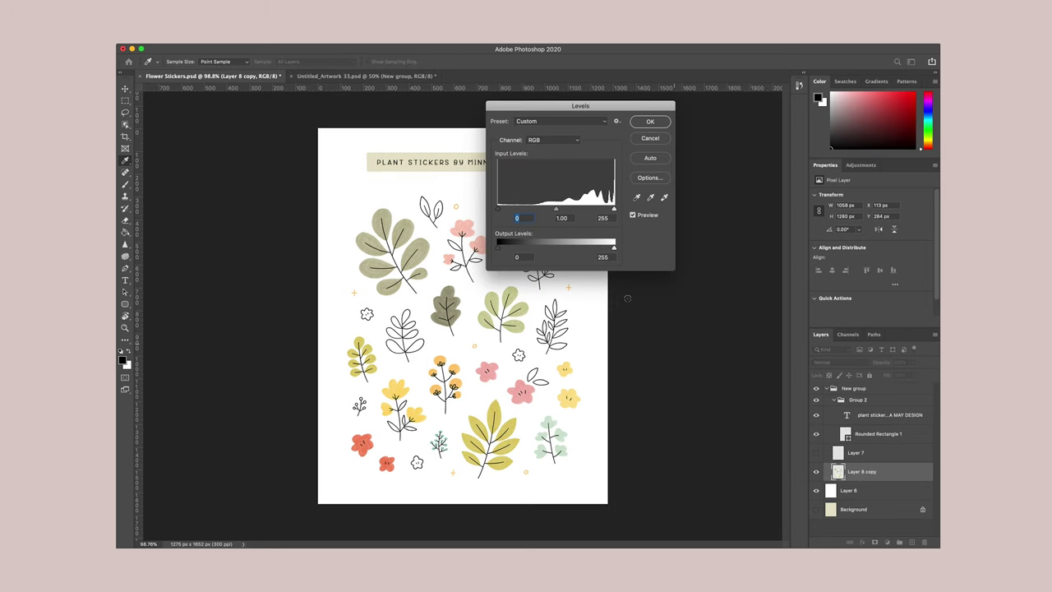
- Apply Levels on Layer 8 copy with white input 245 and midtone 1.16
drag(614, 211, 608, 212)
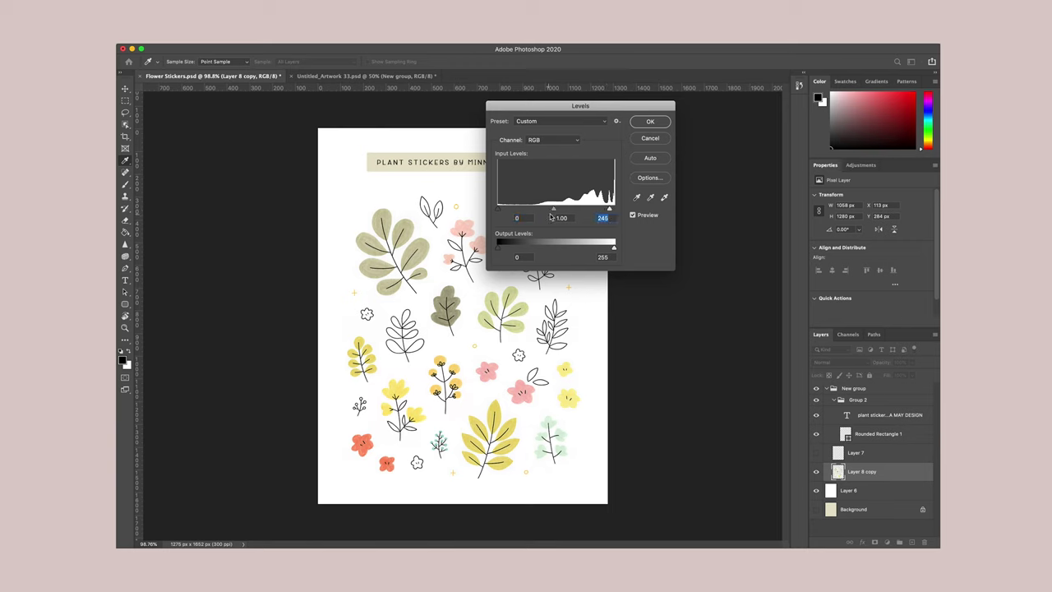
drag(554, 211, 545, 213)
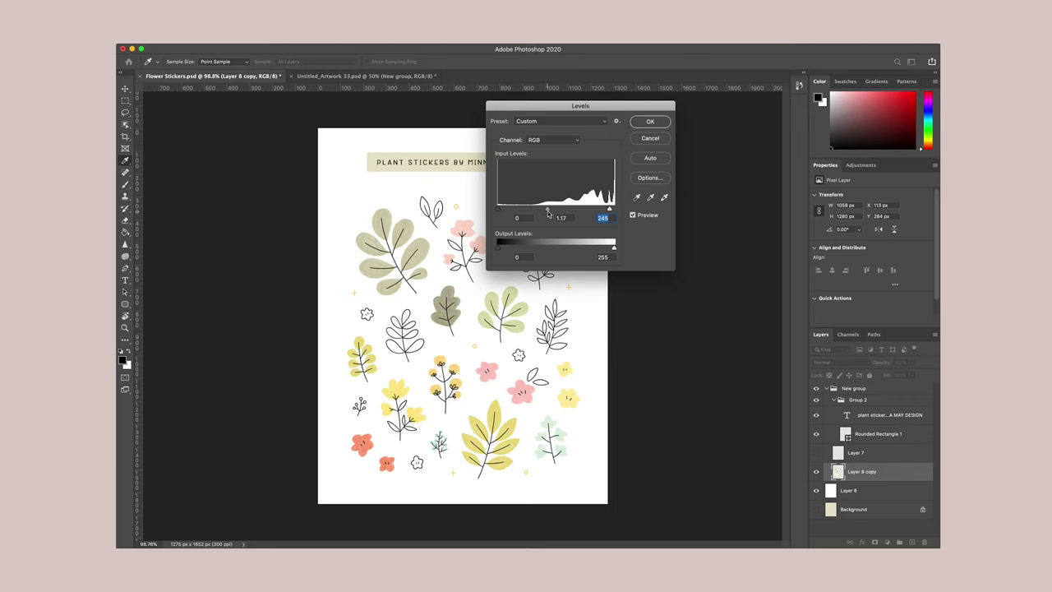
click(548, 211)
key(Return)
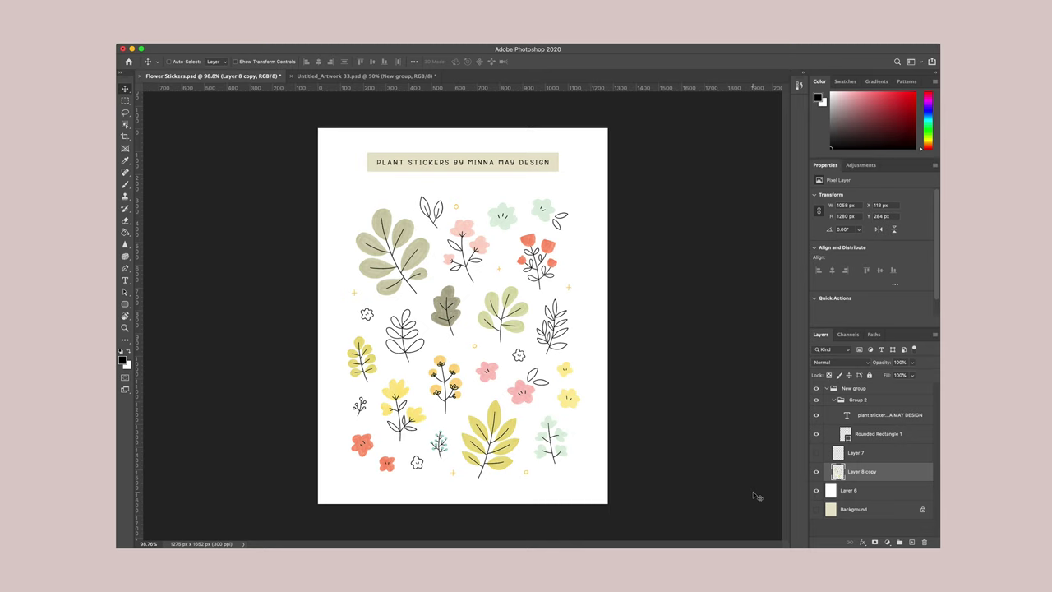
- Hide the white background layer and save the sheet as a PNG named Flower Stickers
click(816, 490)
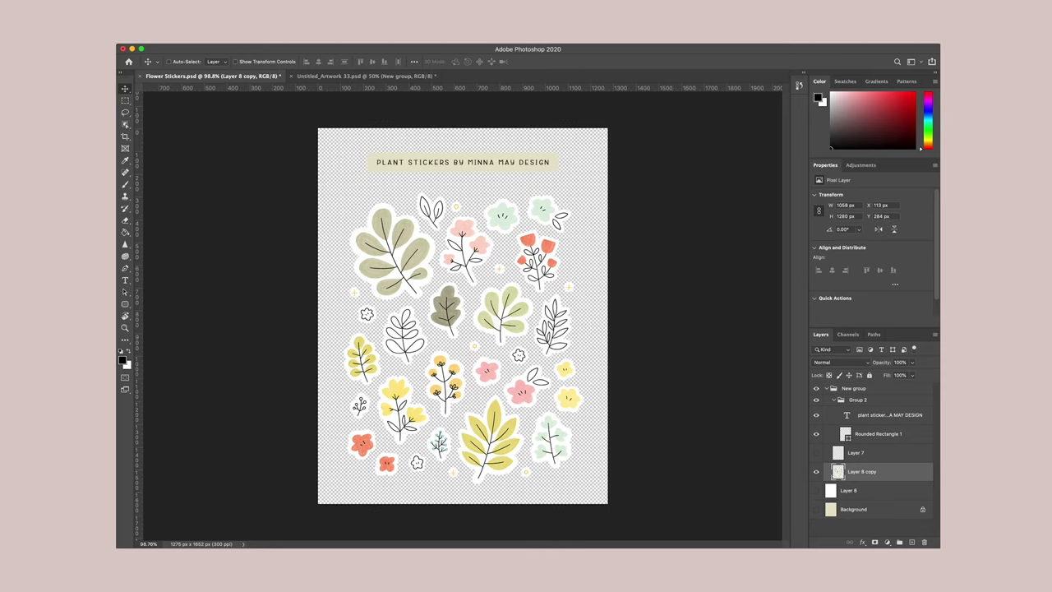
click(196, 41)
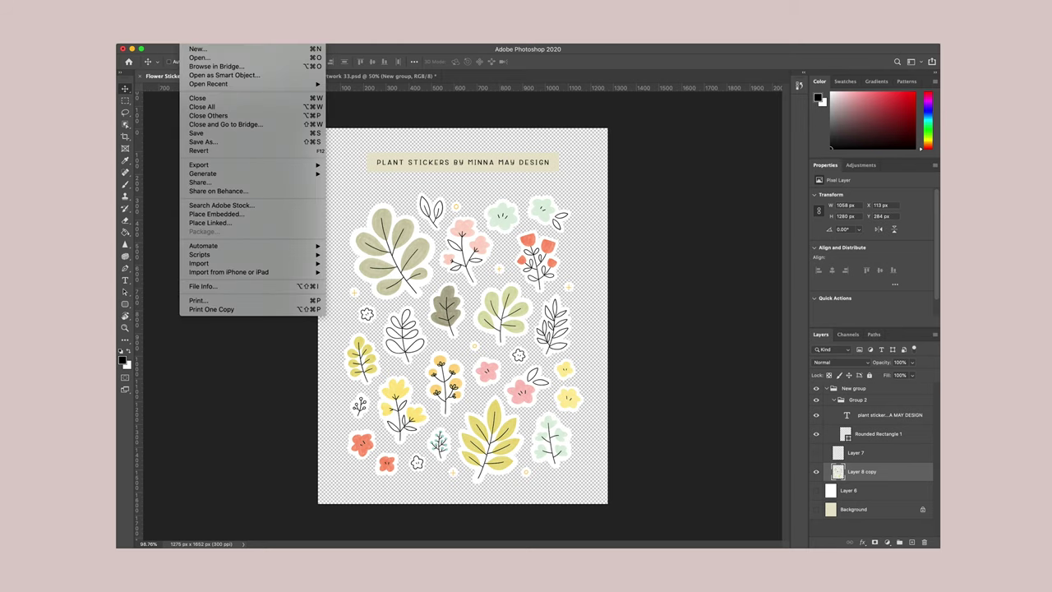
click(204, 142)
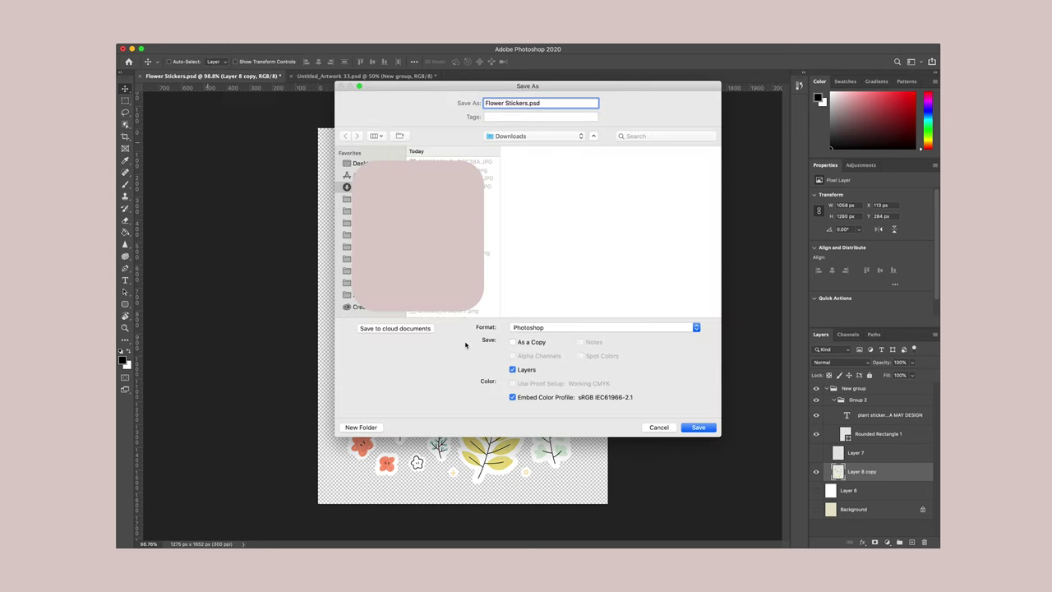
click(530, 327)
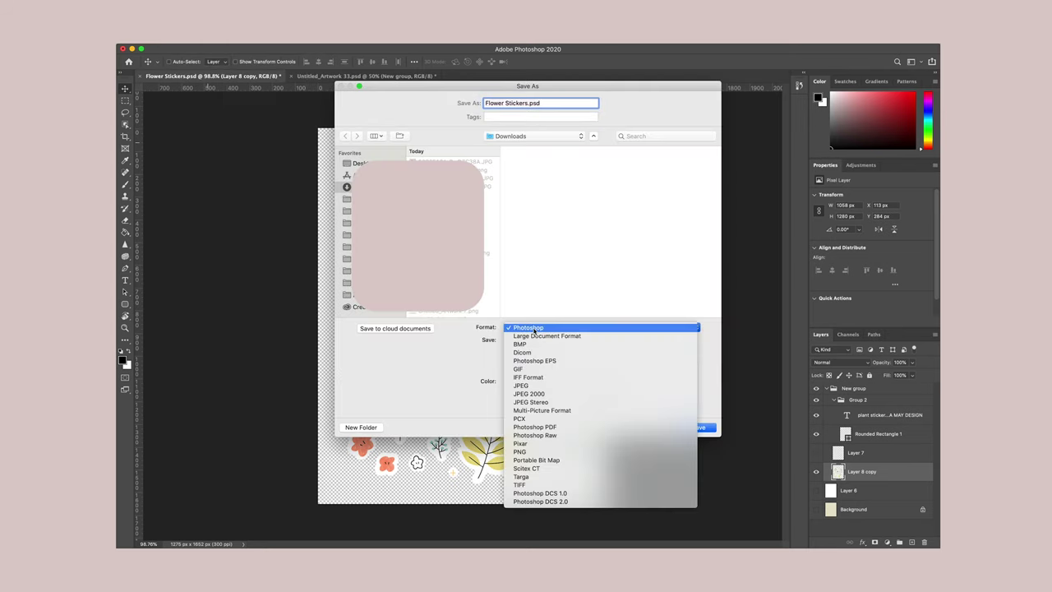
click(530, 453)
key(Return)
key(Return)
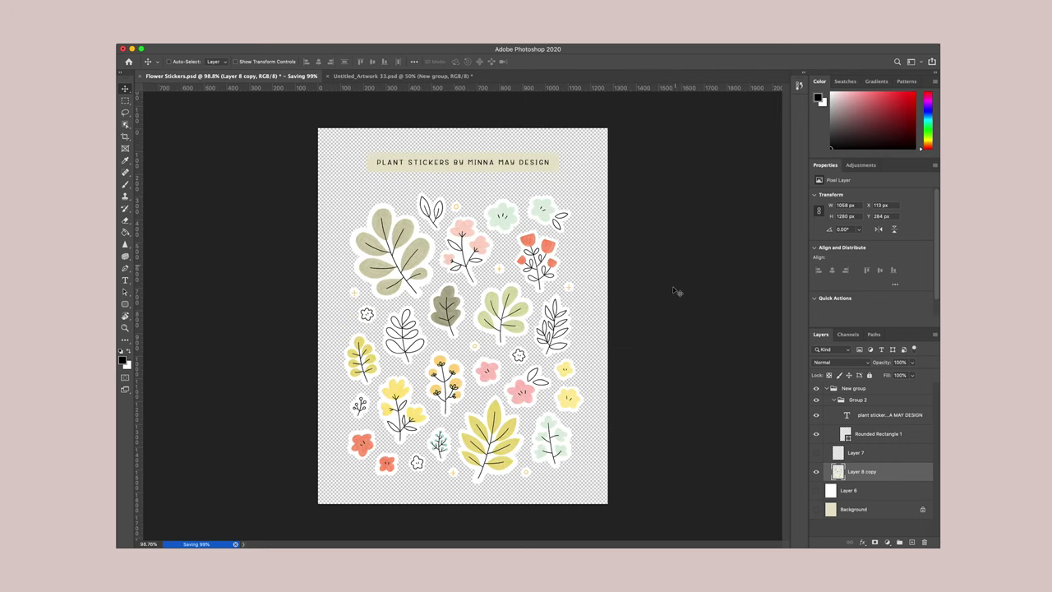
mouse_move(544, 534)
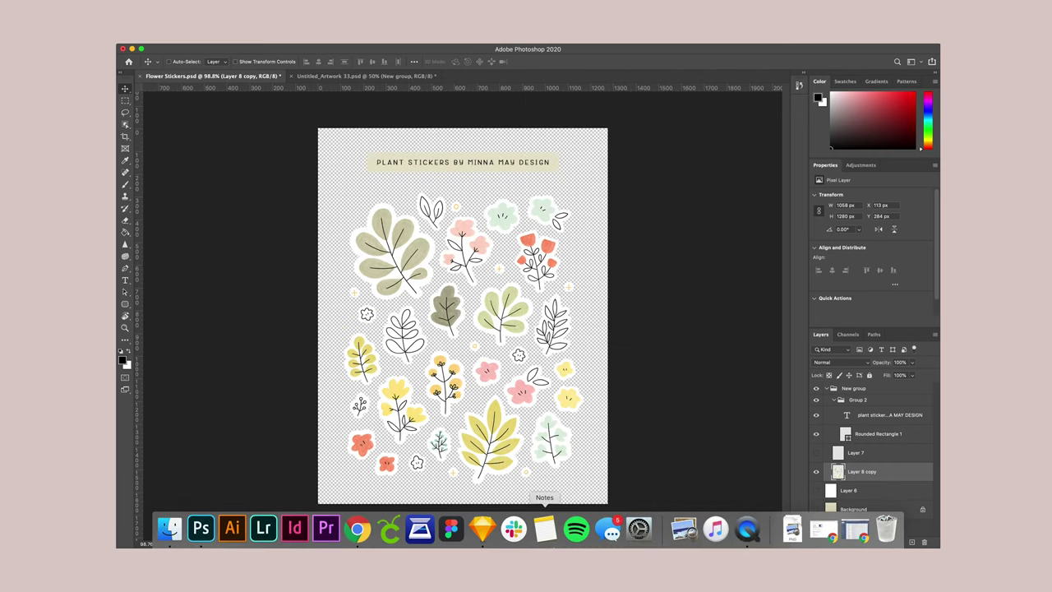
- Upload the Flower Stickers PNG to Cricut as a Complex image, skipping background erasing
click(391, 540)
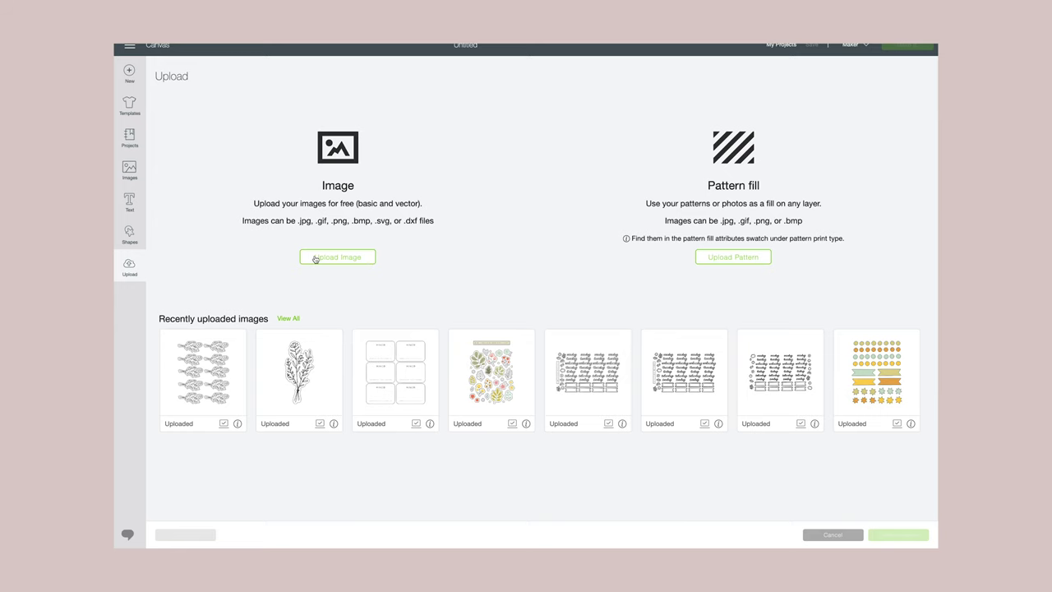
click(314, 259)
drag(801, 528, 570, 284)
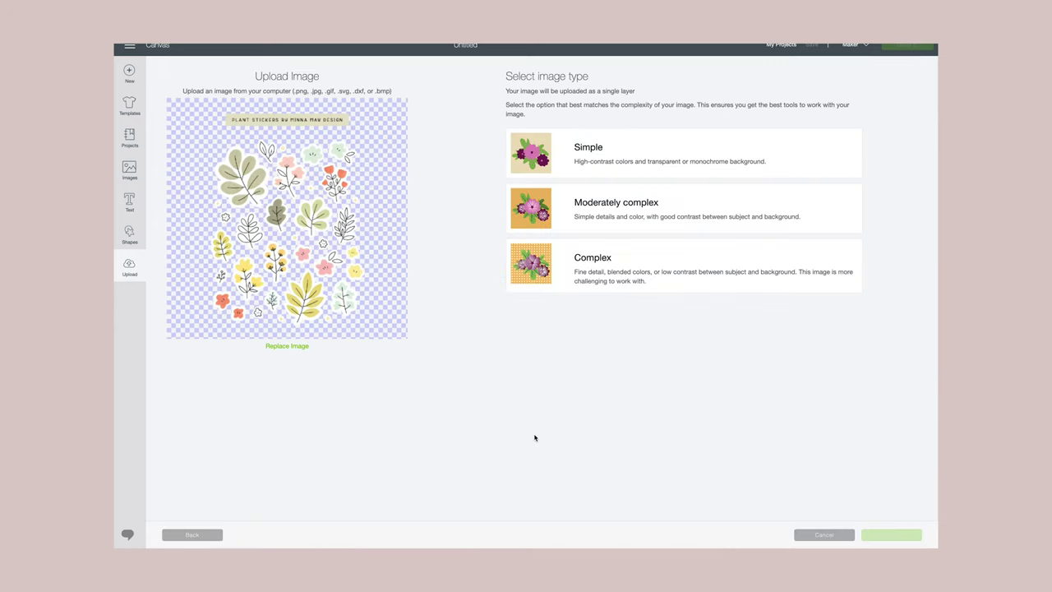
click(601, 277)
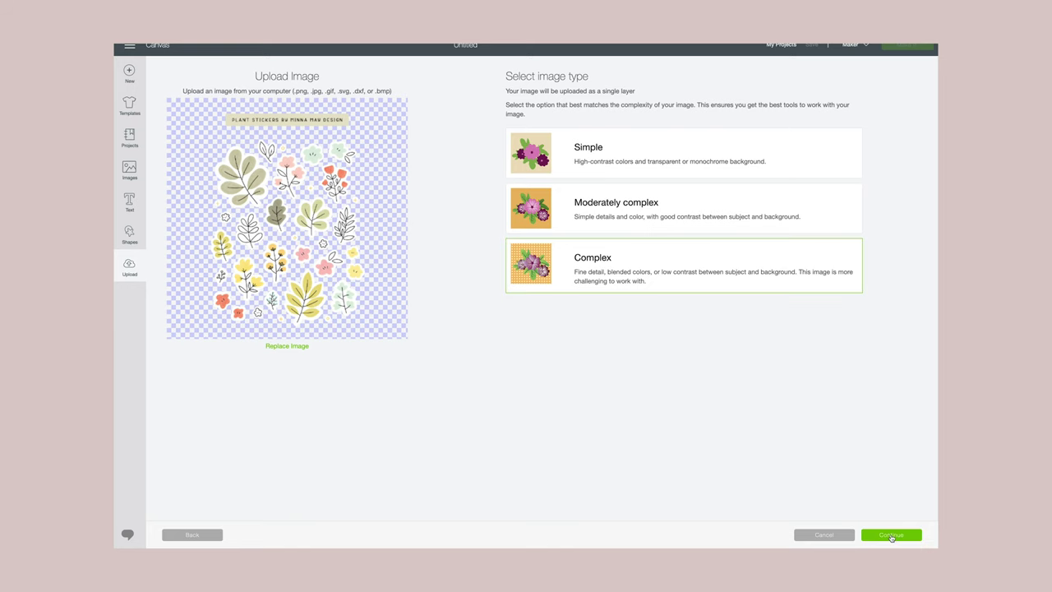
click(891, 535)
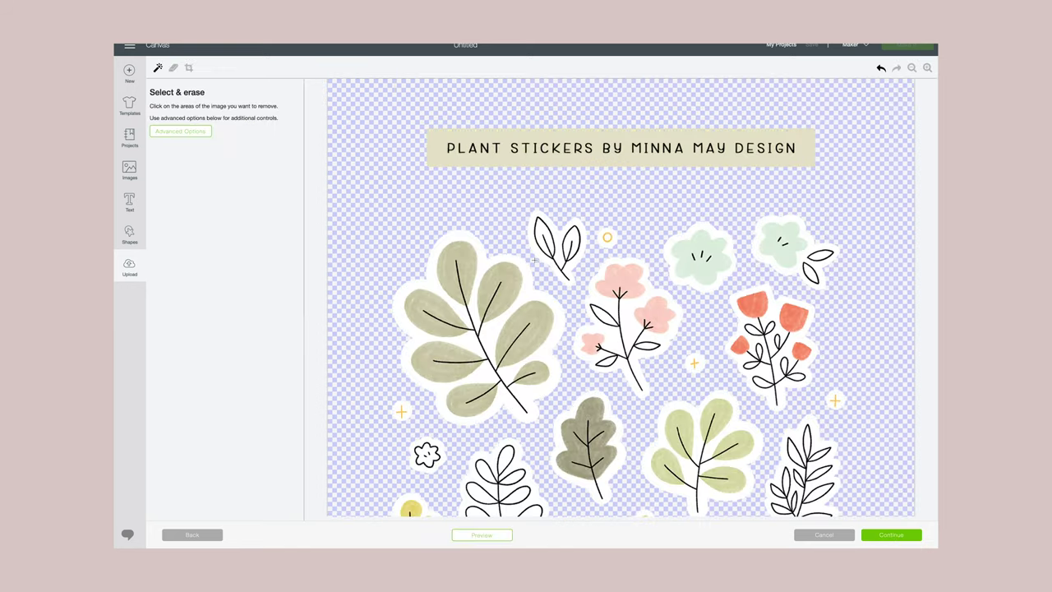
scroll(533, 260, down, 5)
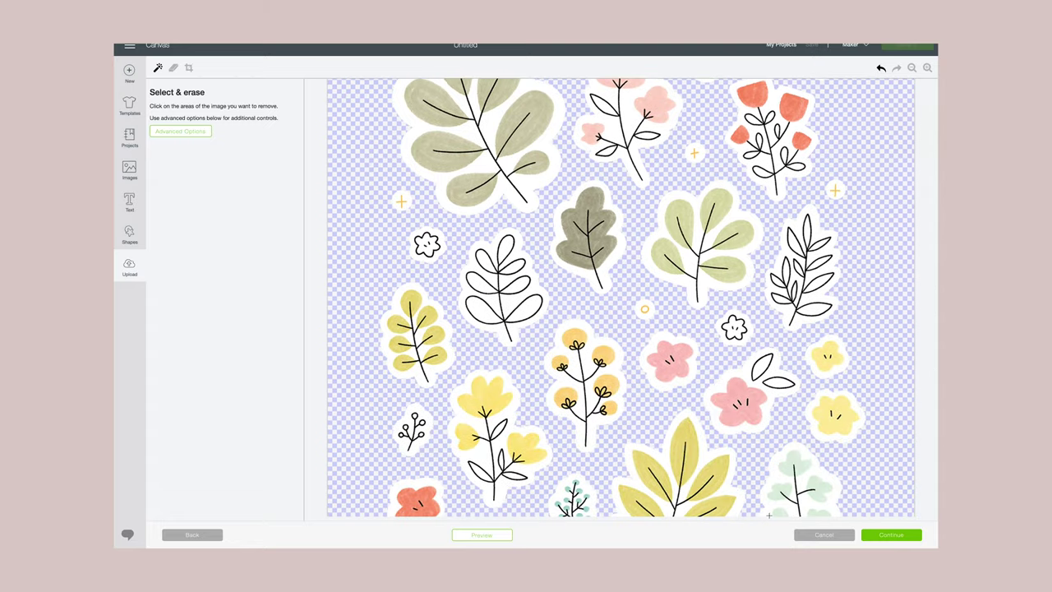
click(891, 534)
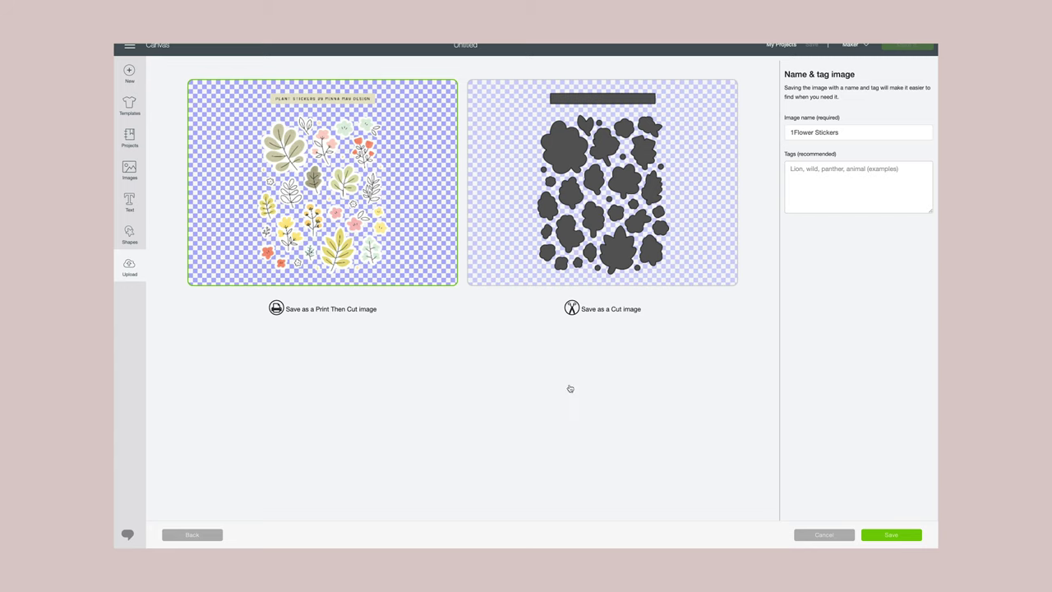
- Save 1Flower Stickers as a print-then-cut image and insert it onto the canvas
click(911, 536)
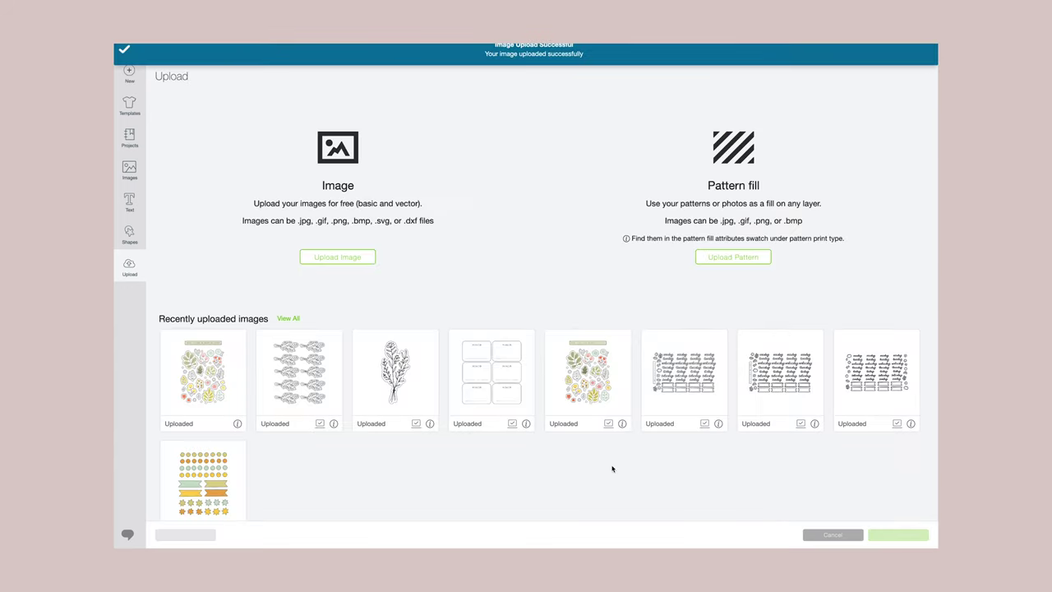
click(207, 386)
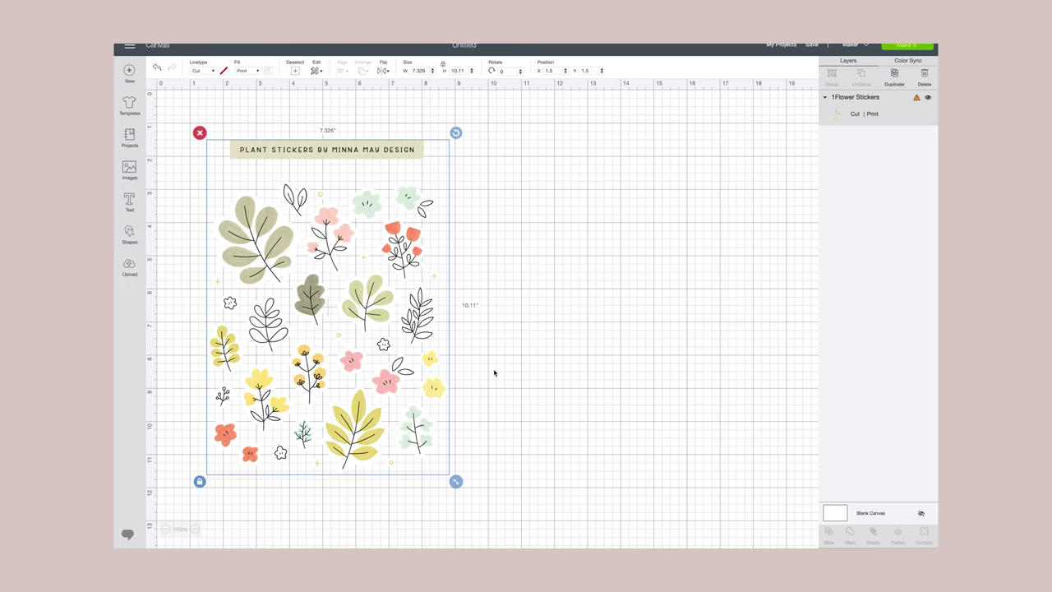
- Move the sheet top-left, duplicate it side by side, and size copies to 3.8 inches wide
drag(368, 297, 334, 273)
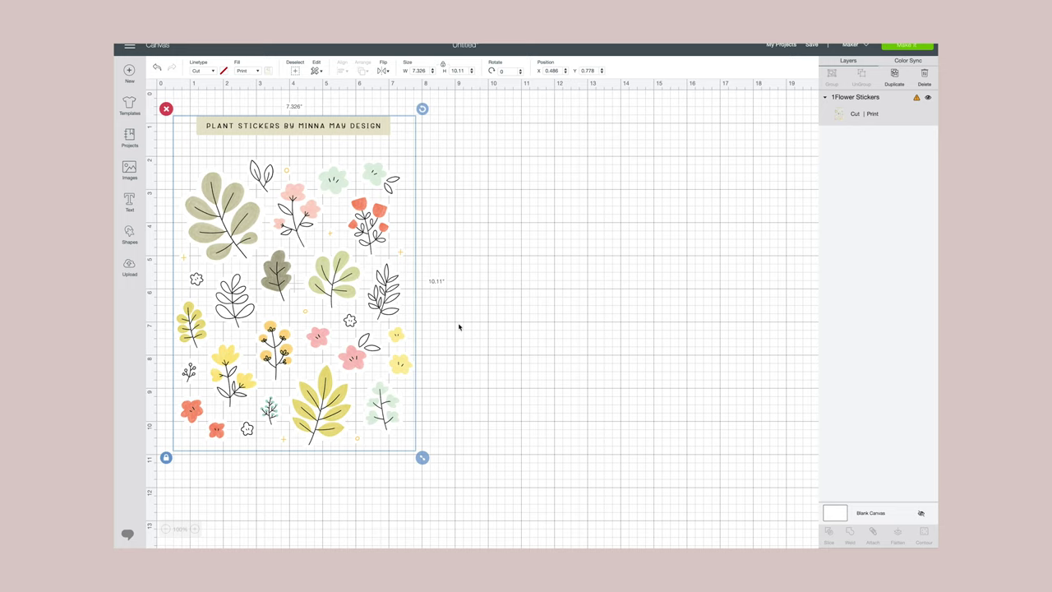
drag(422, 457, 339, 361)
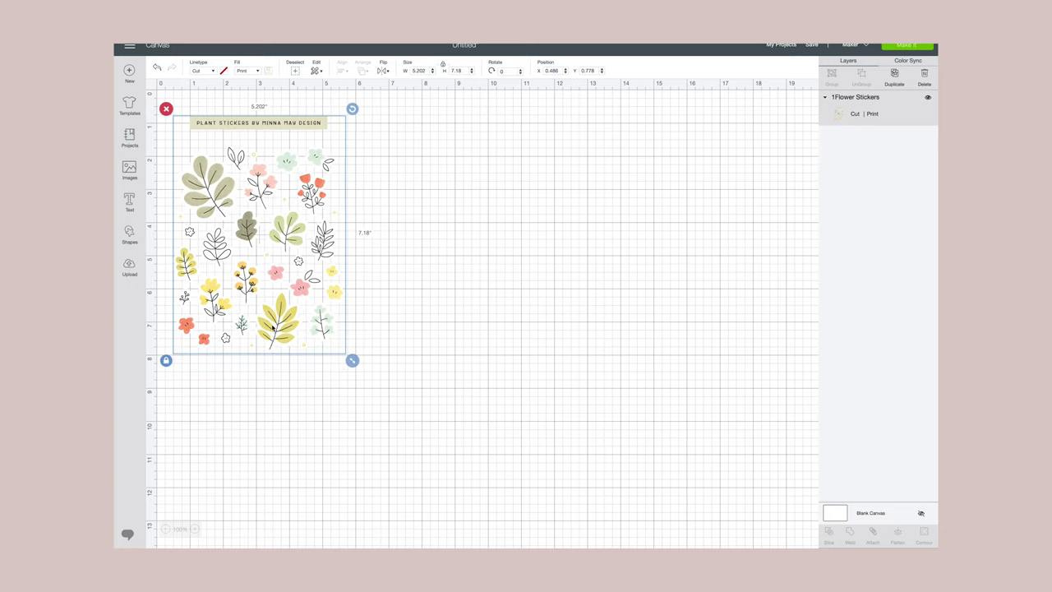
right_click(880, 114)
click(821, 188)
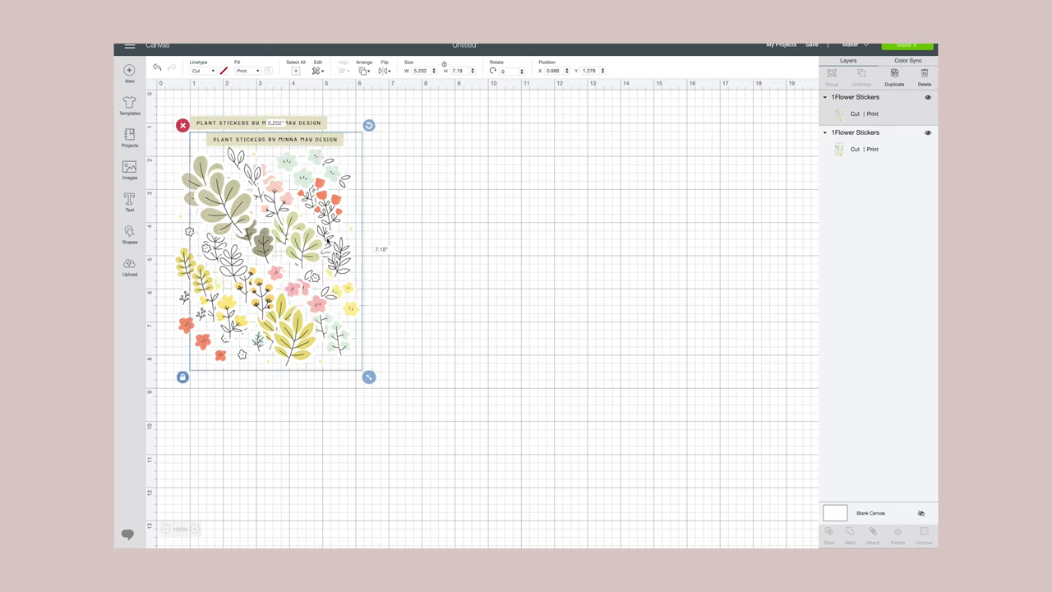
drag(271, 271, 442, 260)
click(247, 247)
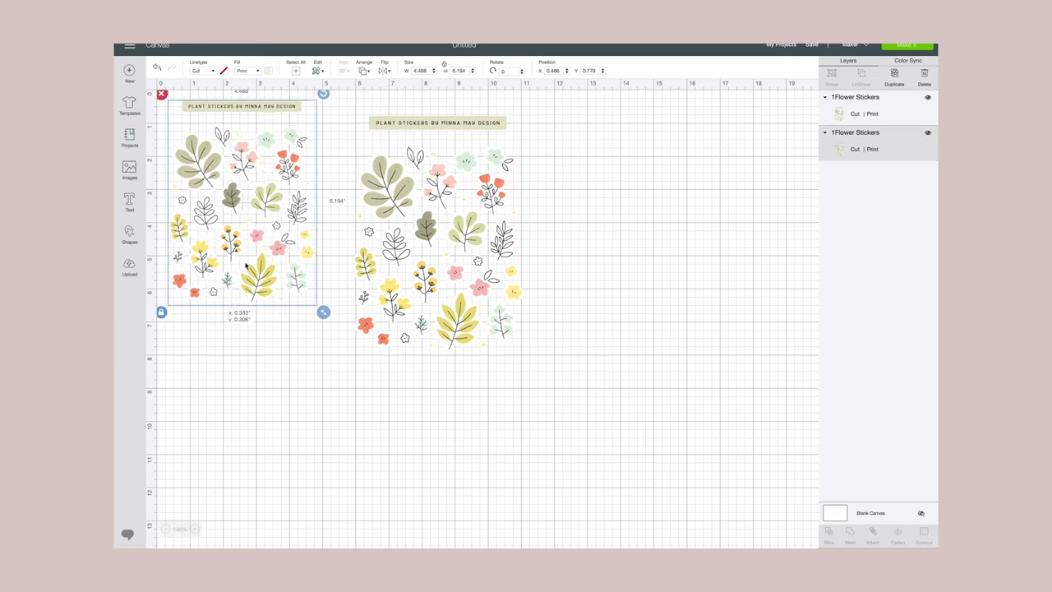
click(404, 222)
click(265, 231)
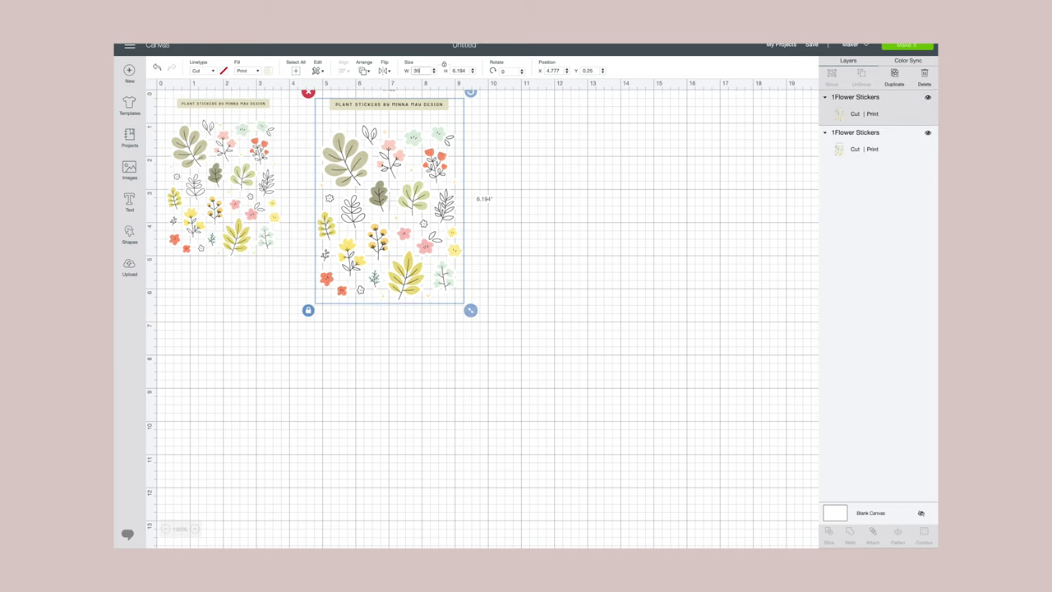
drag(469, 305, 429, 278)
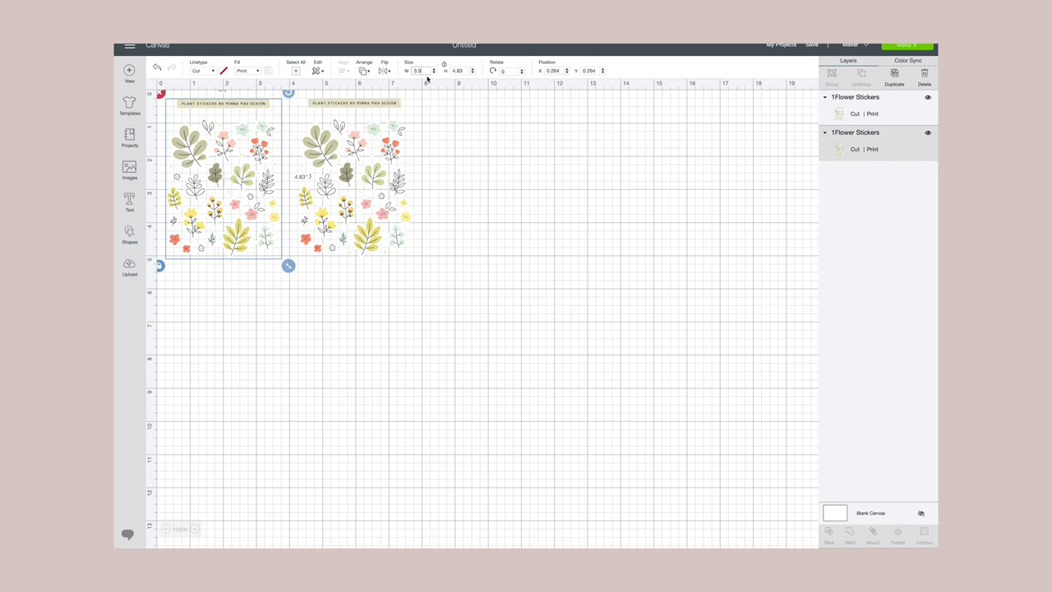
click(400, 165)
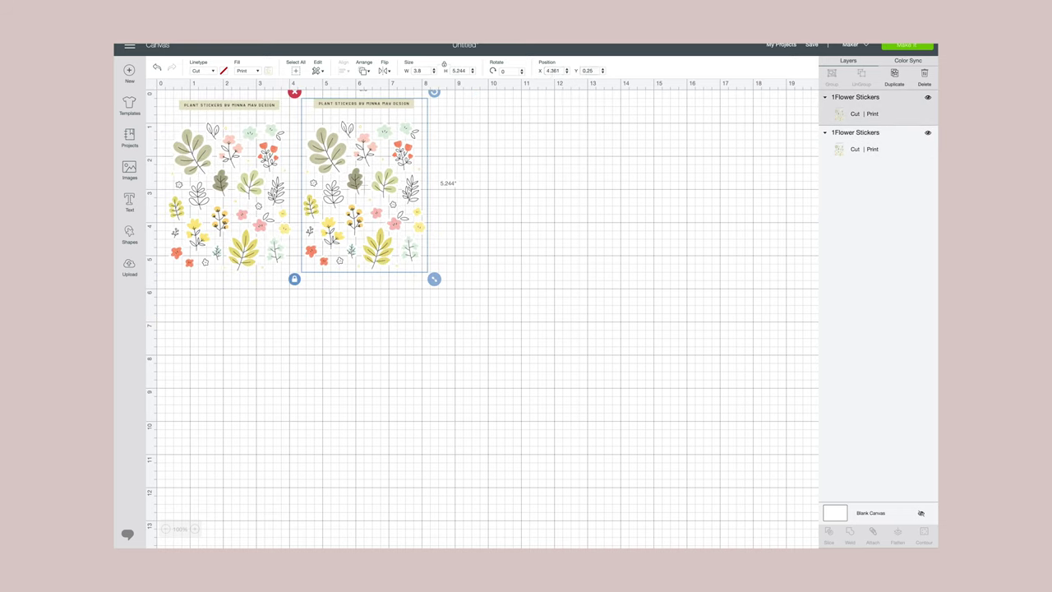
click(497, 215)
- Add third and fourth copies below at Y 7, attach all four, and set width 6.5
click(855, 97)
click(826, 219)
key(ctrl+v)
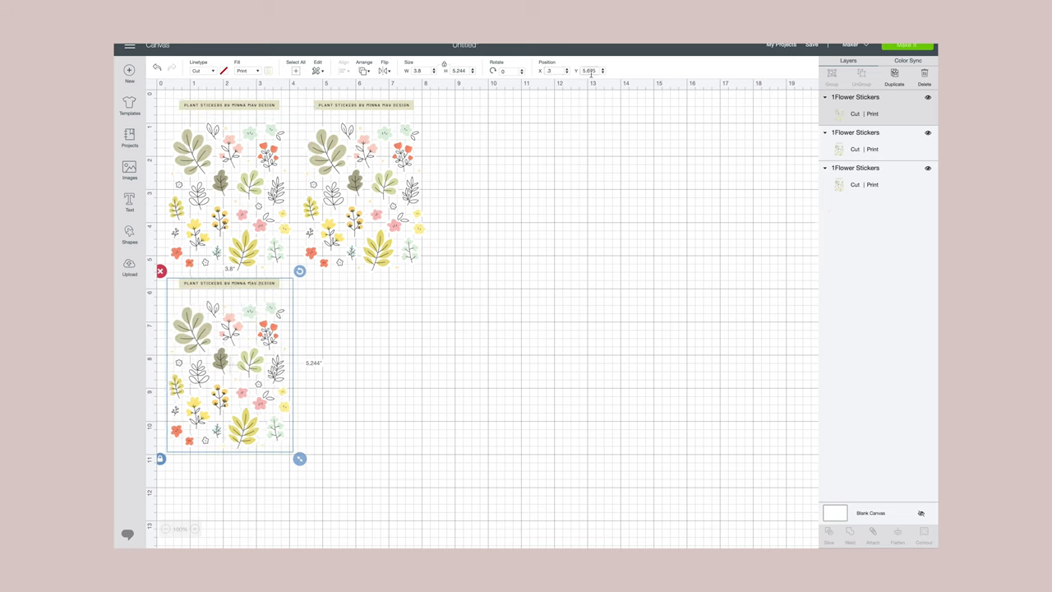
text(7)
key(Return)
right_click(832, 143)
click(815, 188)
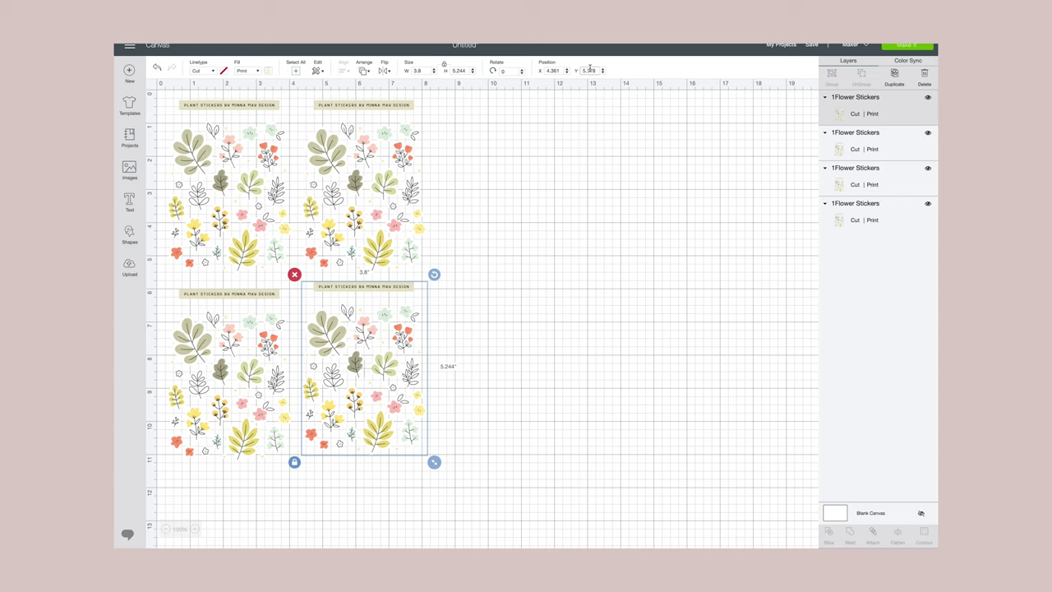
click(468, 394)
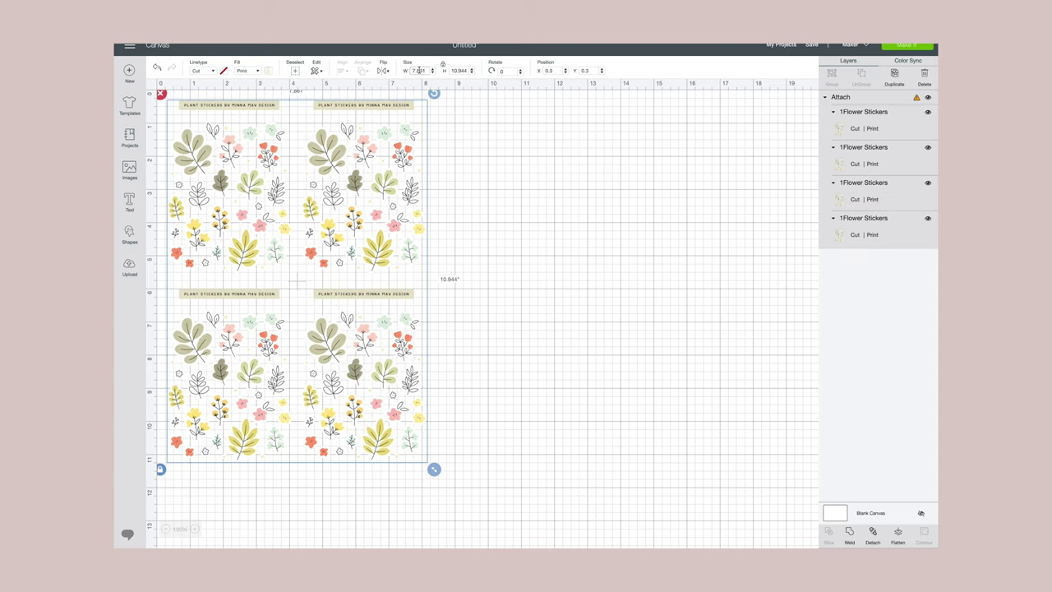
text(6.5)
key(Return)
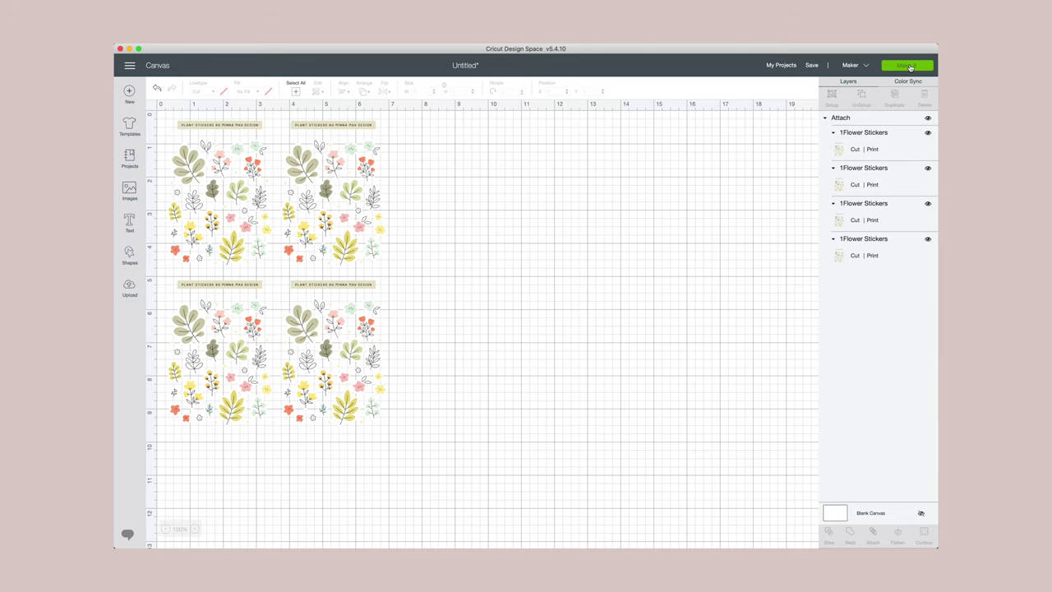
- Make It on a Letter mat, continue past the preview, and choose the Canon PRO-100 printer
click(910, 68)
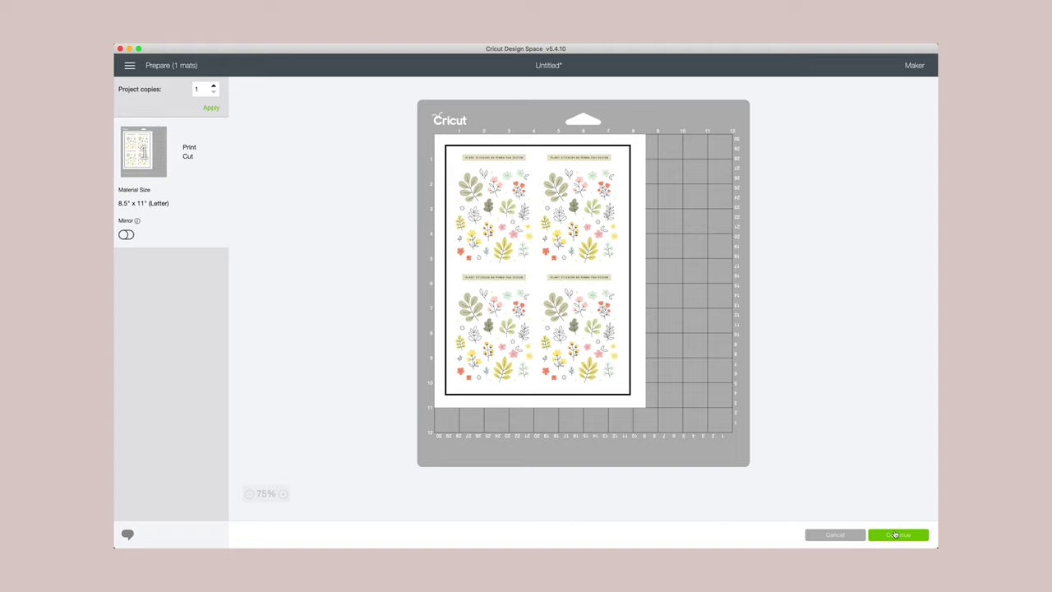
click(895, 535)
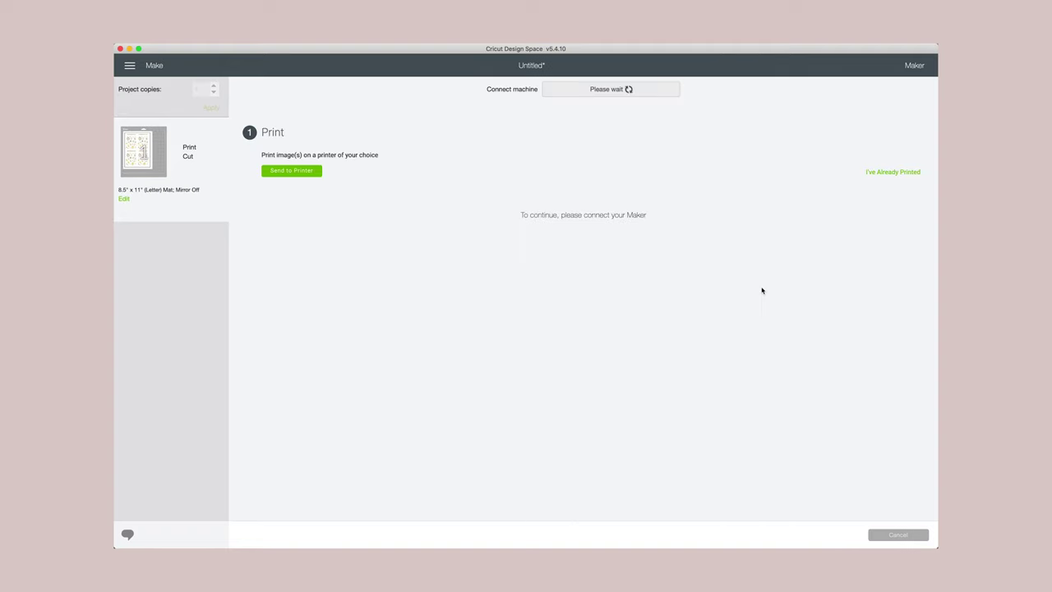
click(299, 171)
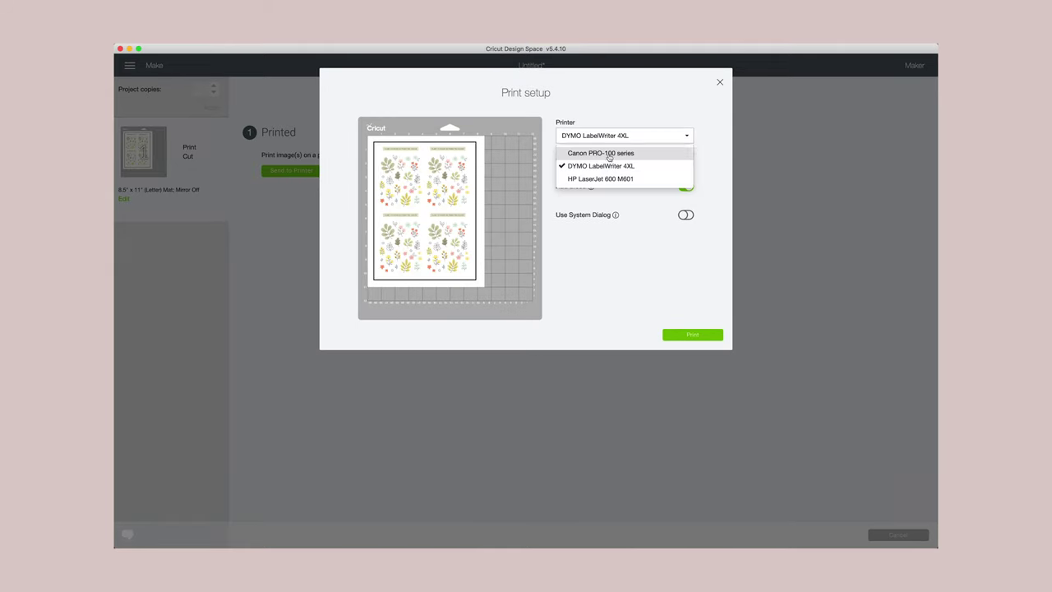
click(609, 155)
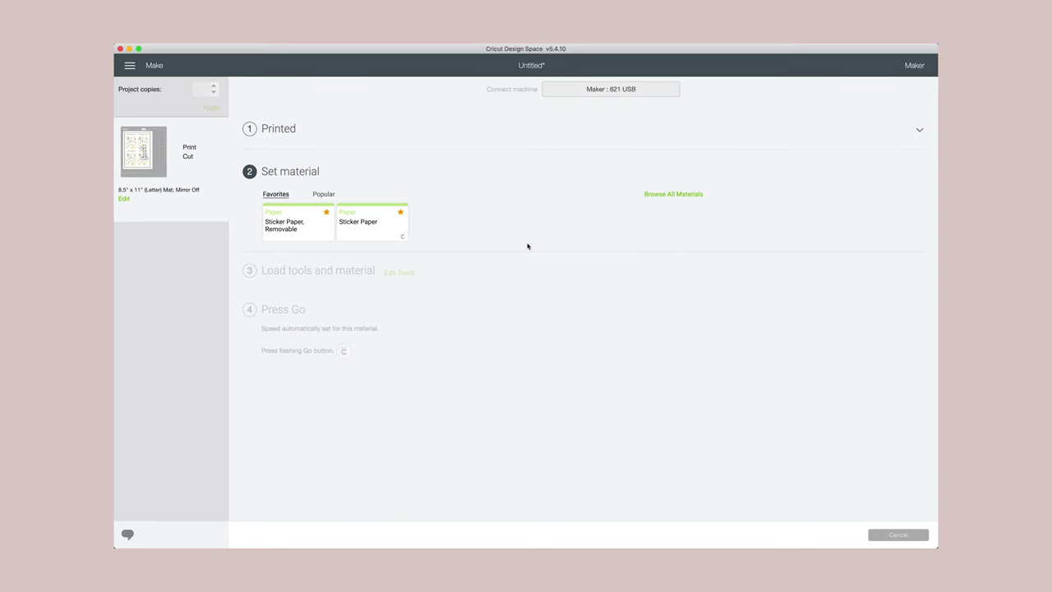
- Choose Sticker Paper, Removable from the Favorites materials
click(291, 221)
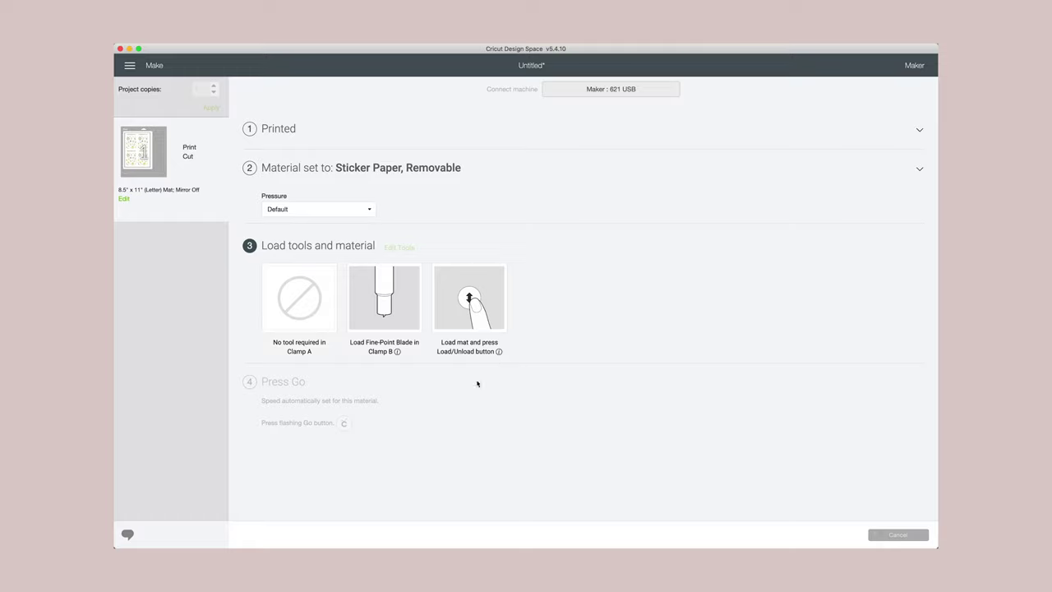